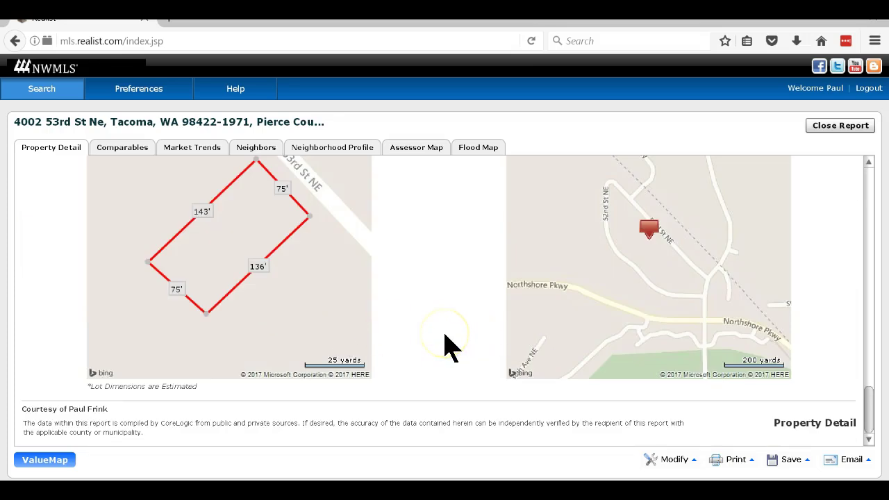
# Scroll the Realist property report back to the top and open its Print options.
pyautogui.scroll(15, 445, 336)
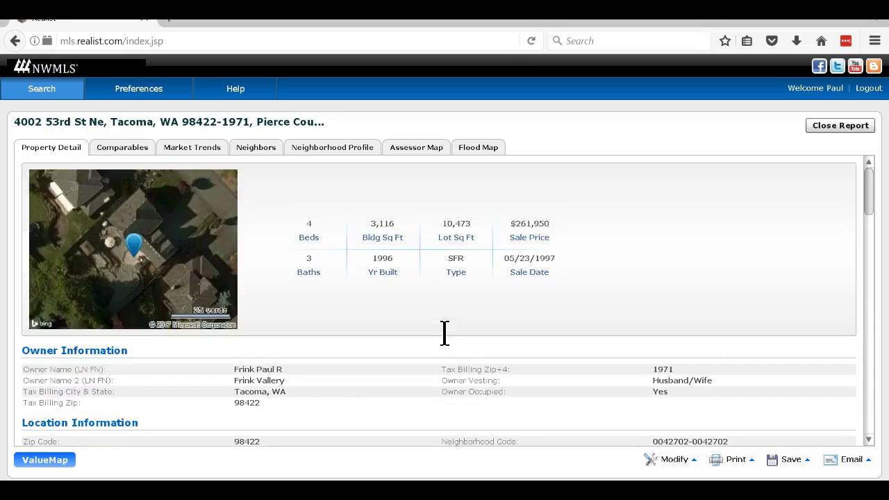
pyautogui.click(732, 461)
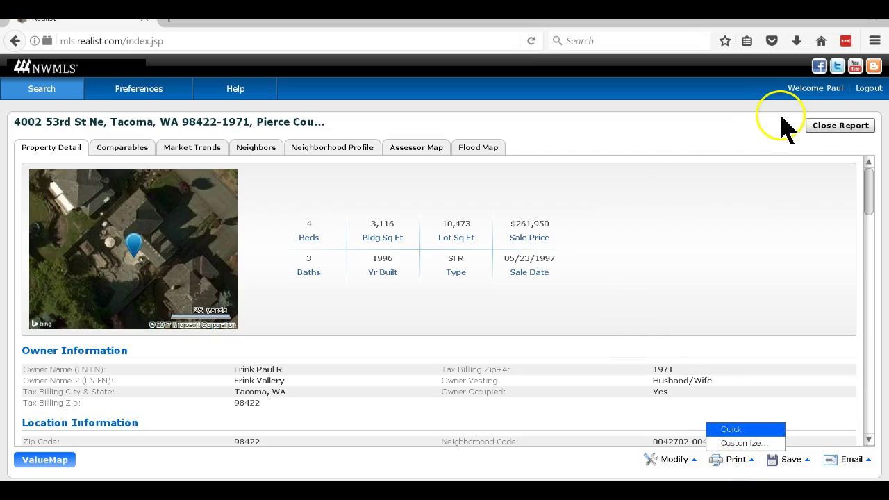
# Start a Single Family General search covering Active, Contingent, Pending Inspection, Pending and Sold statuses.
pyautogui.click(145, 19)
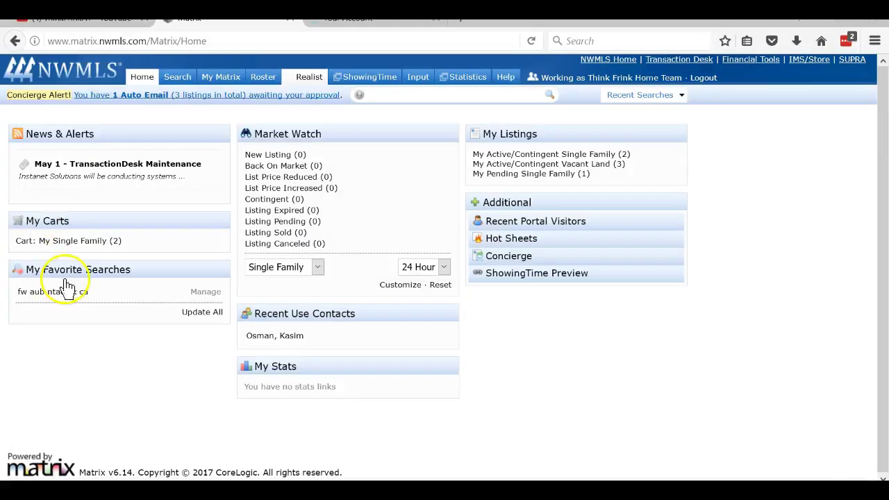
pyautogui.moveTo(177, 76)
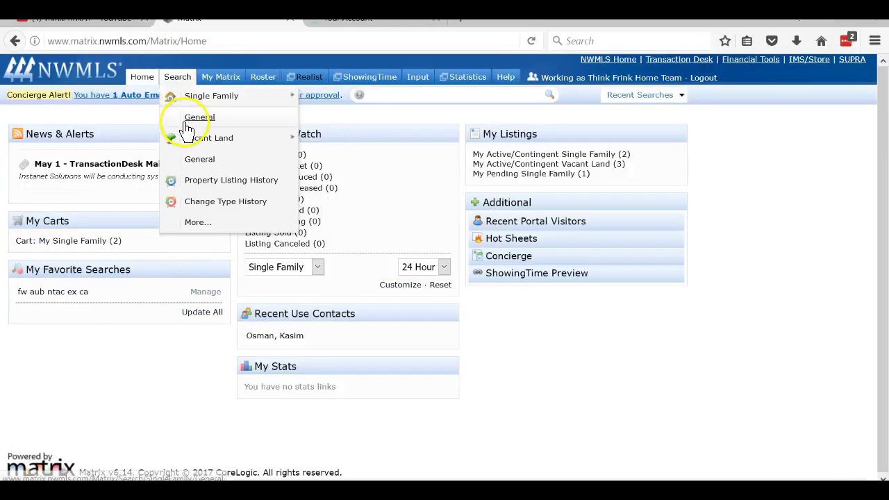
pyautogui.click(183, 118)
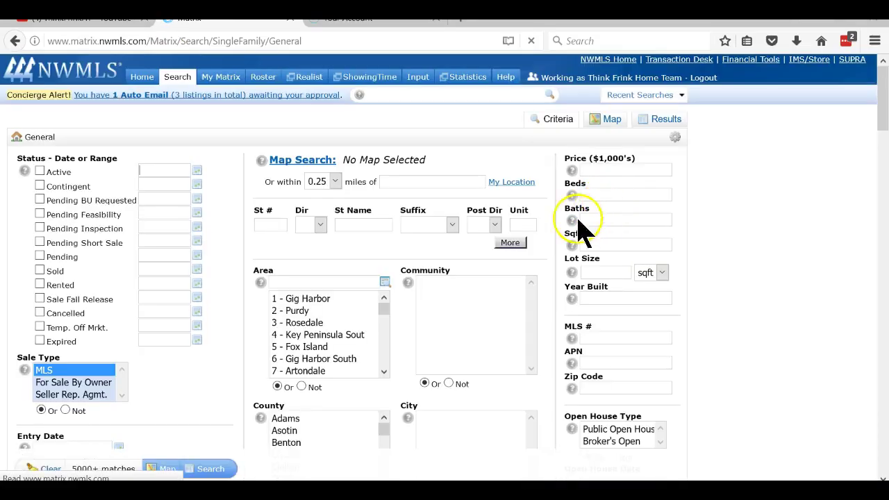
pyautogui.click(40, 171)
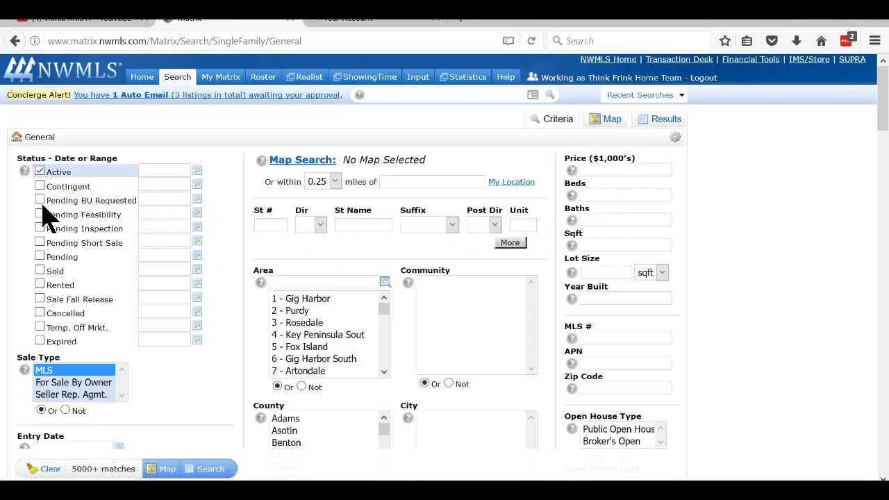
pyautogui.click(40, 186)
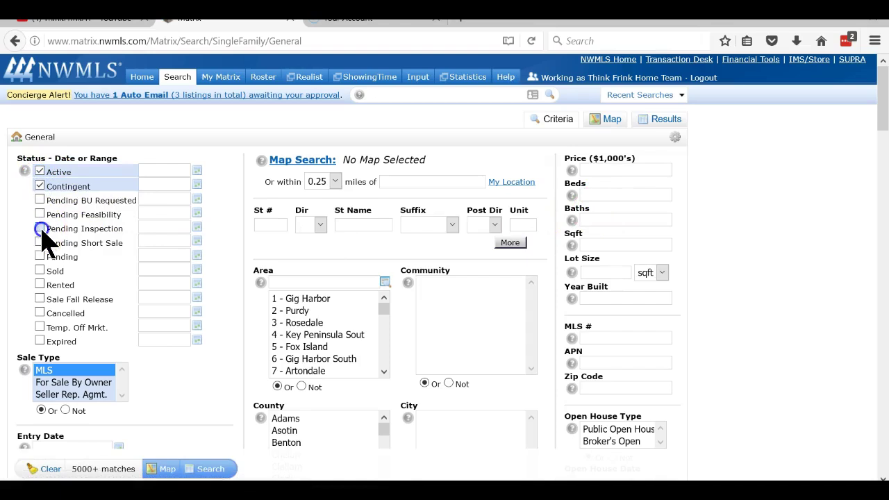
pyautogui.click(39, 228)
pyautogui.click(39, 255)
pyautogui.click(40, 269)
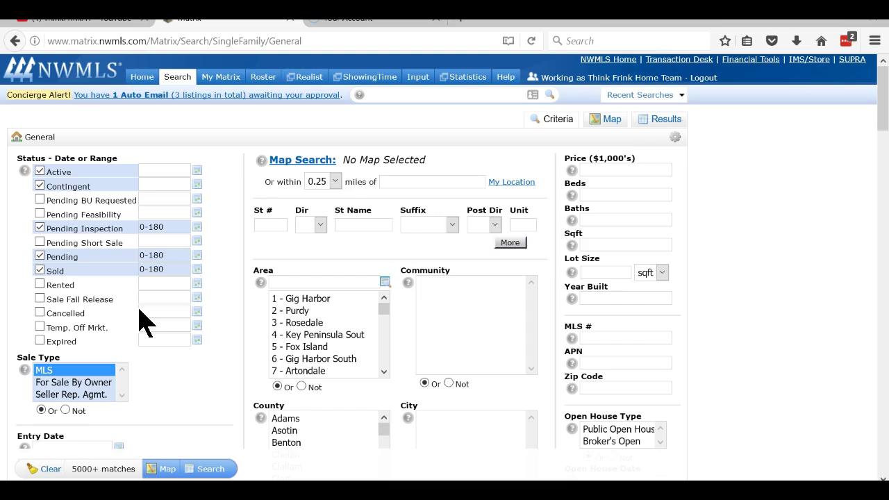
# Enter Beds 4, Baths 2.5 and a 2800-3400 square-foot range.
pyautogui.click(595, 197)
pyautogui.write('4')
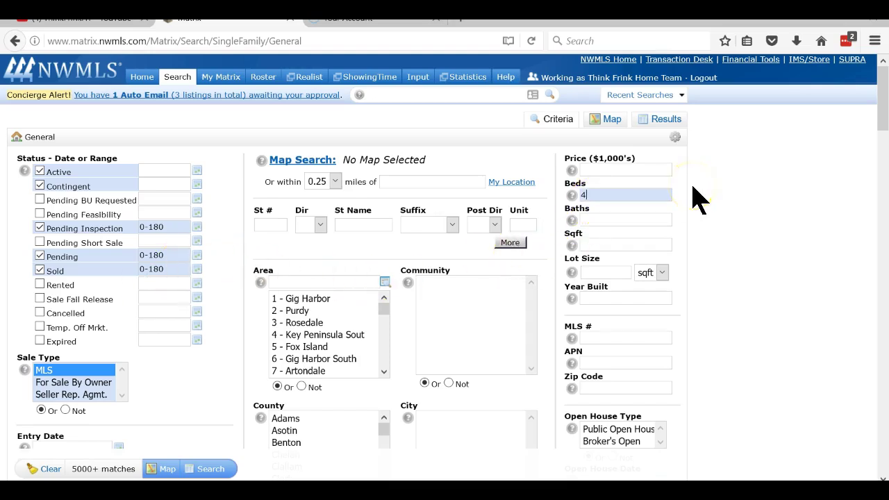
pyautogui.click(653, 220)
pyautogui.write('2.5')
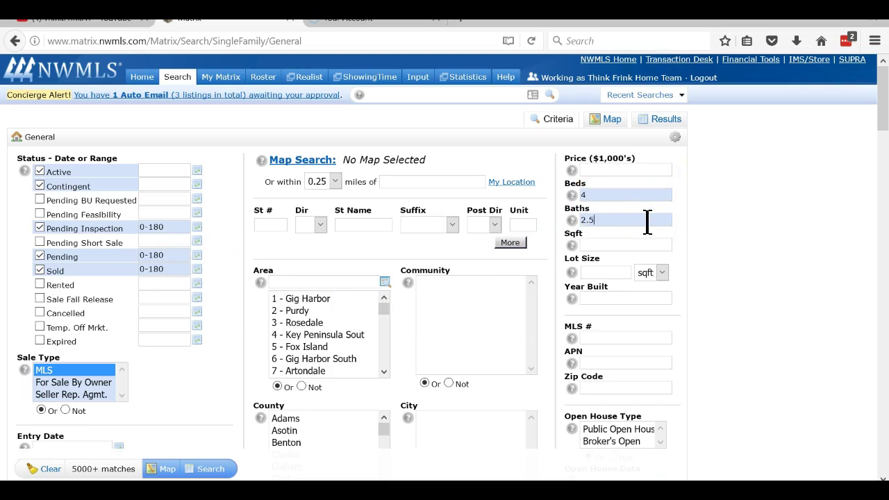
pyautogui.click(616, 243)
pyautogui.write('2800')
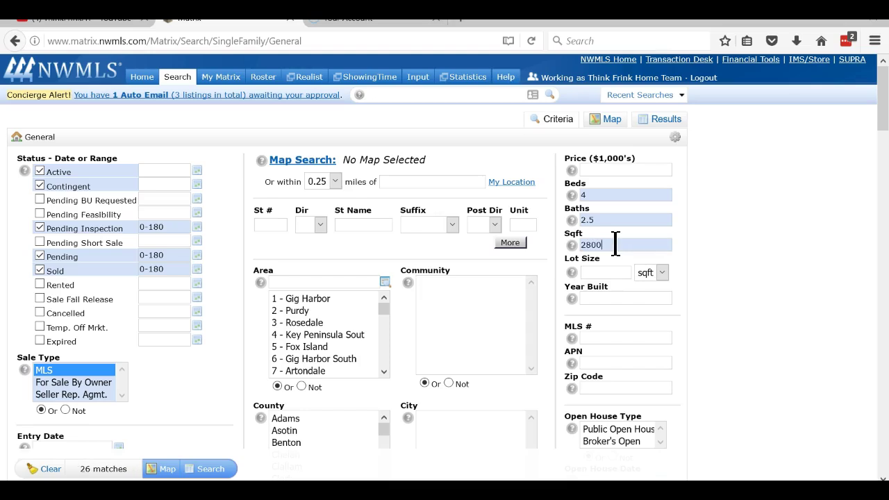
pyautogui.write('-3400')
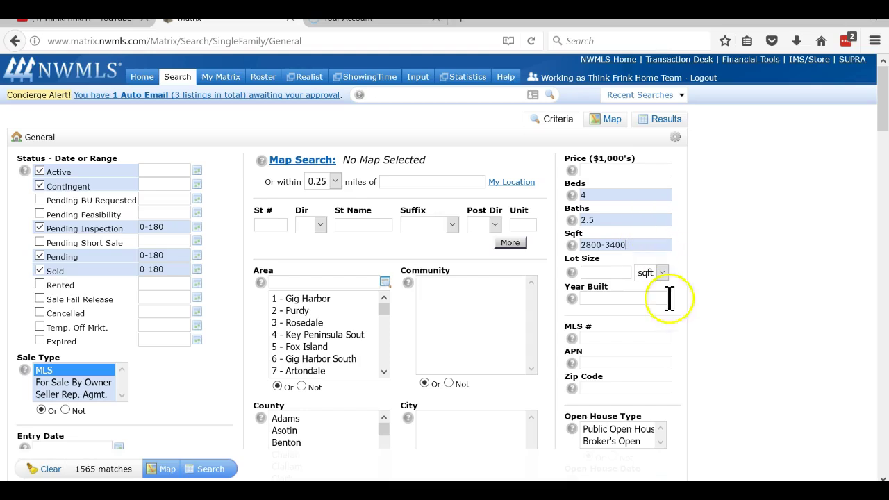
pyautogui.click(611, 121)
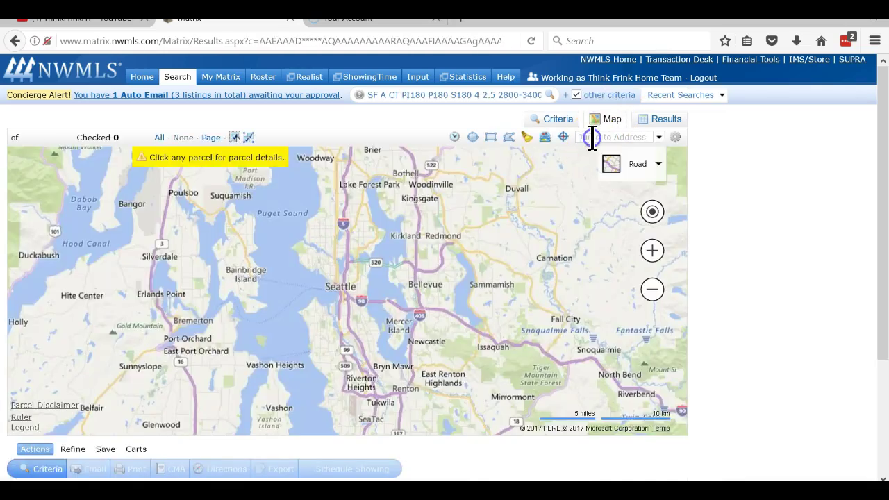
pyautogui.click(592, 137)
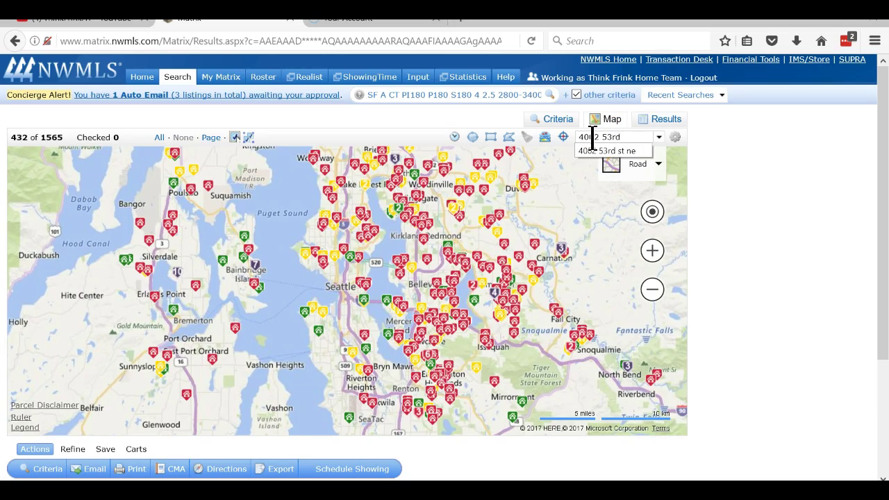
pyautogui.press('Return')
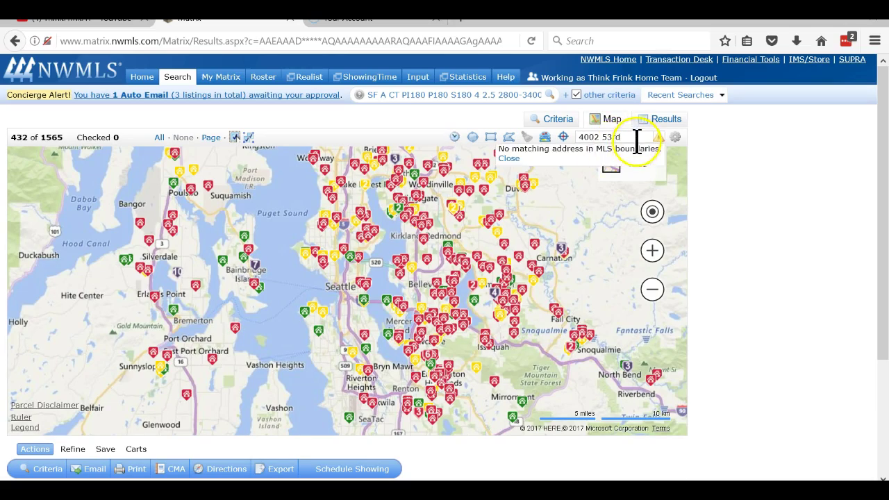
pyautogui.click(637, 137)
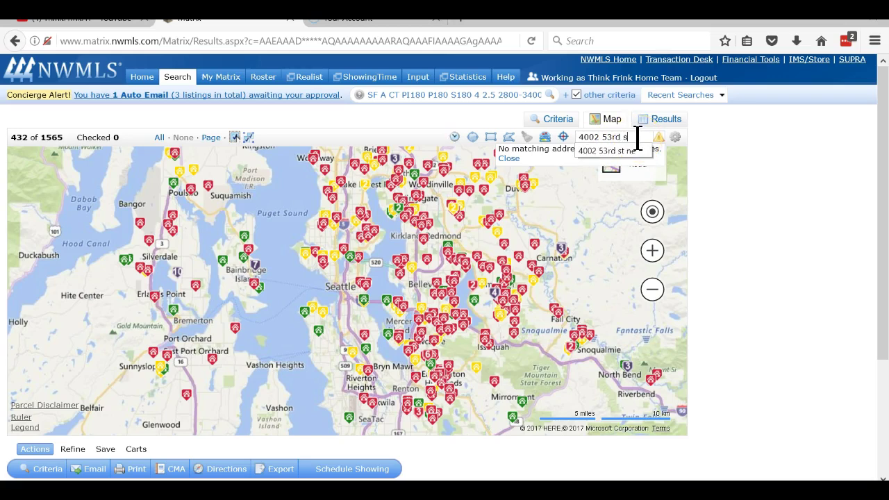
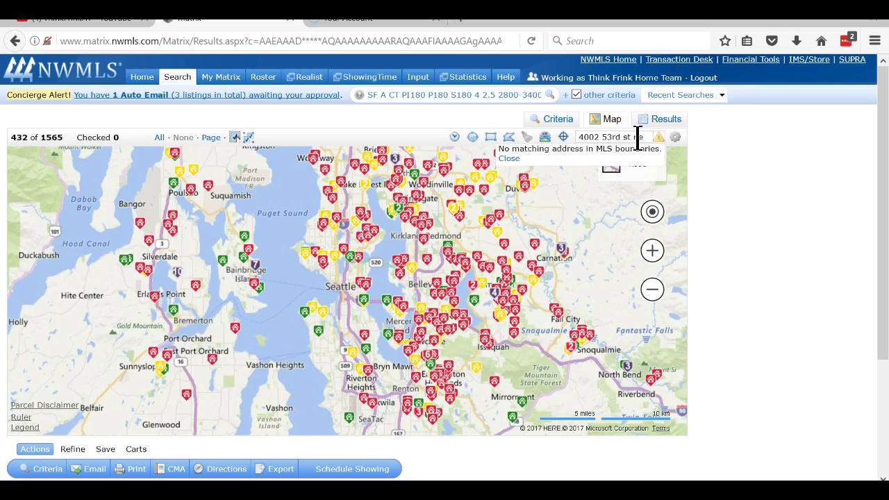
# Pan and zoom into the Northshore Pkwy neighbourhood by North Shore Golf Course, centred on 53rd St NE.
pyautogui.moveTo(323, 390); pyautogui.dragTo(324, 210)
pyautogui.moveTo(327, 334); pyautogui.dragTo(357, 278)
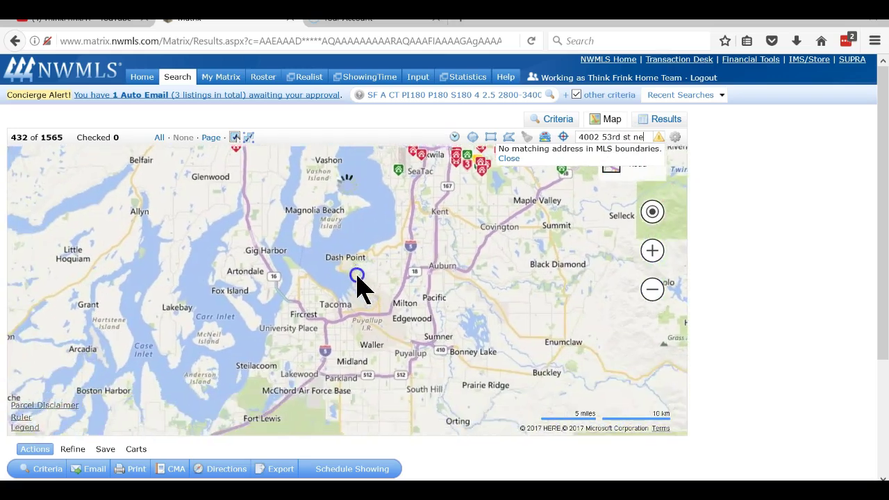
pyautogui.doubleClick(378, 266)
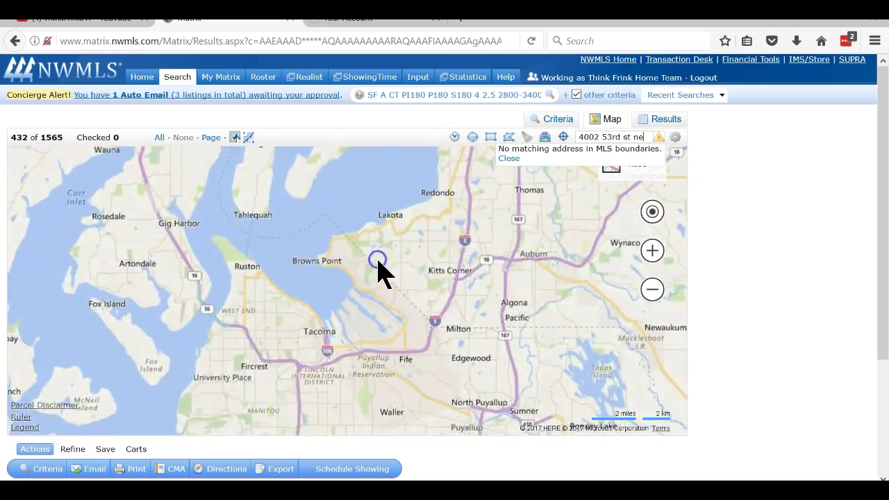
pyautogui.doubleClick(379, 266)
pyautogui.doubleClick(365, 284)
pyautogui.doubleClick(365, 284)
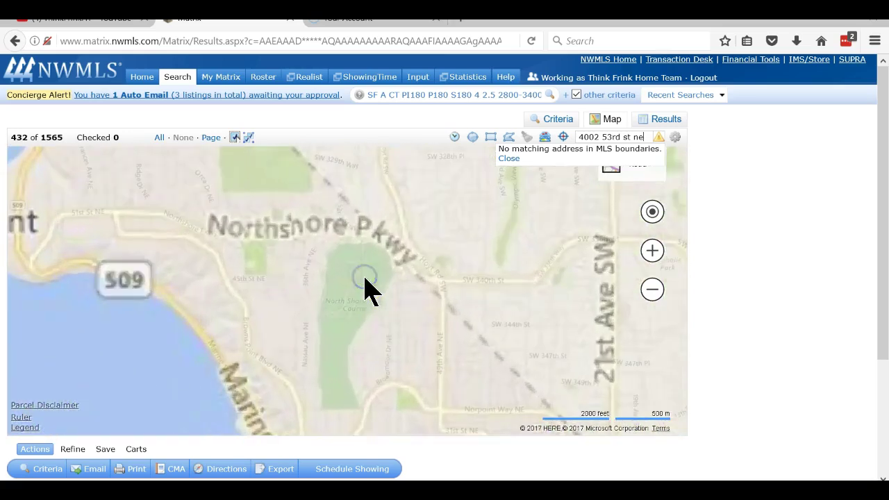
pyautogui.click(402, 341)
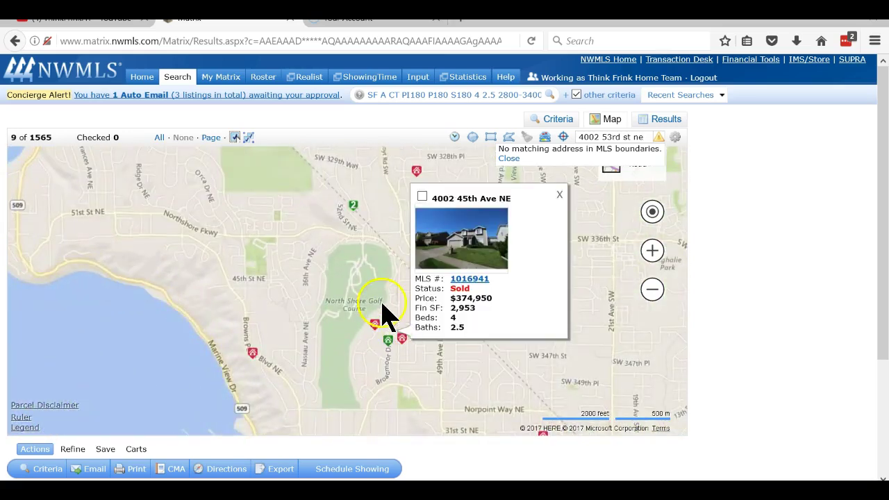
pyautogui.moveTo(379, 278); pyautogui.dragTo(455, 282)
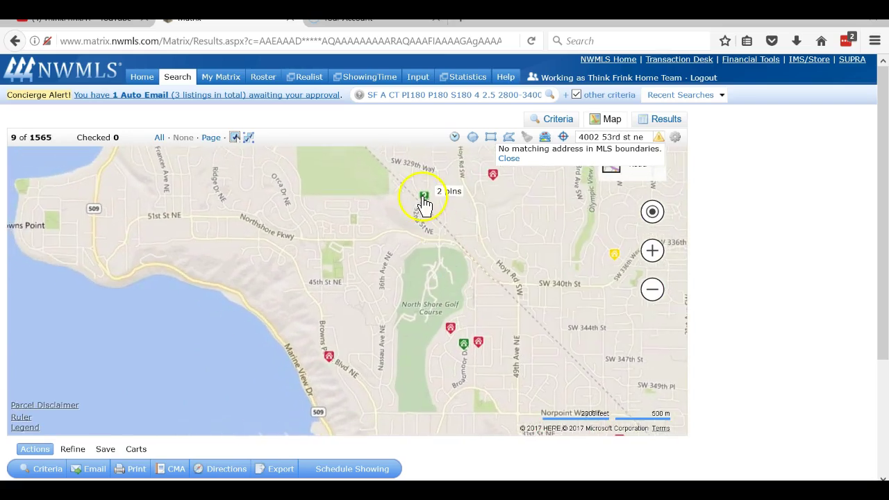
pyautogui.moveTo(422, 238); pyautogui.dragTo(434, 287)
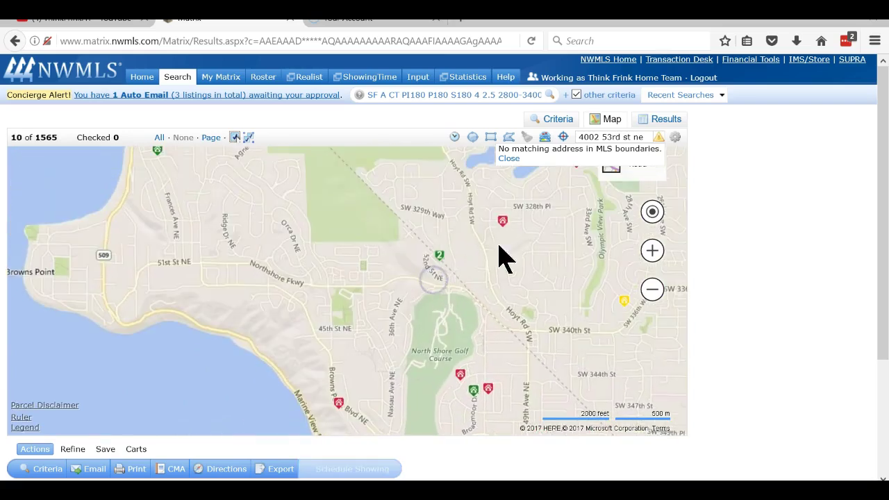
# Dismiss the no-matching-address warning and draw a small four-corner search area near 53rd St NE.
pyautogui.click(509, 159)
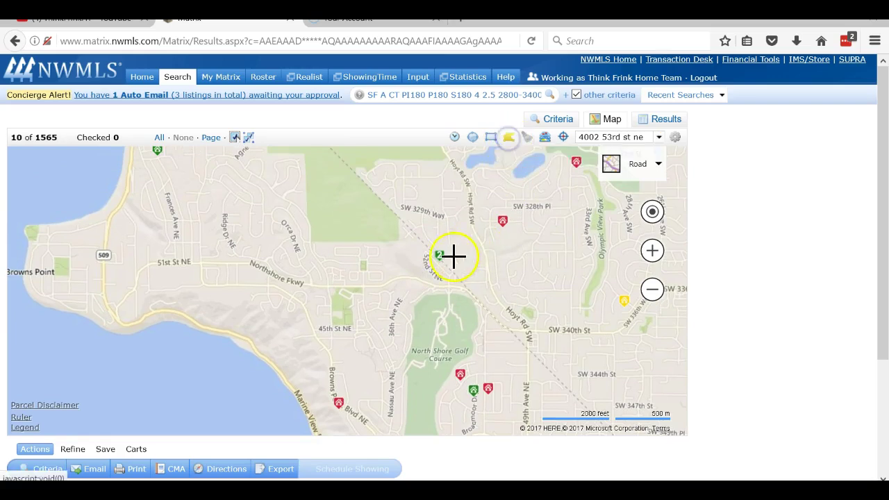
pyautogui.click(421, 239)
pyautogui.click(409, 276)
pyautogui.click(462, 295)
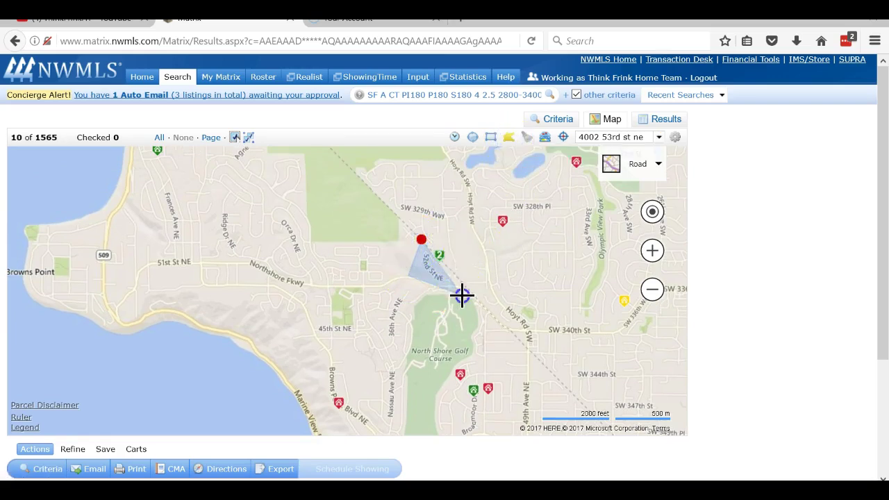
pyautogui.click(478, 269)
pyautogui.click(421, 239)
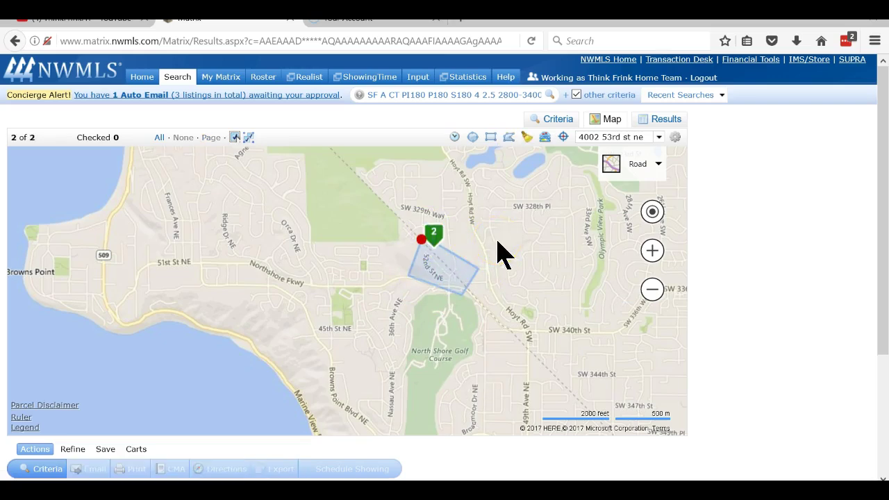
# Review the listings inside the drawn area, then delete the drawn shape.
pyautogui.click(439, 242)
pyautogui.click(436, 241)
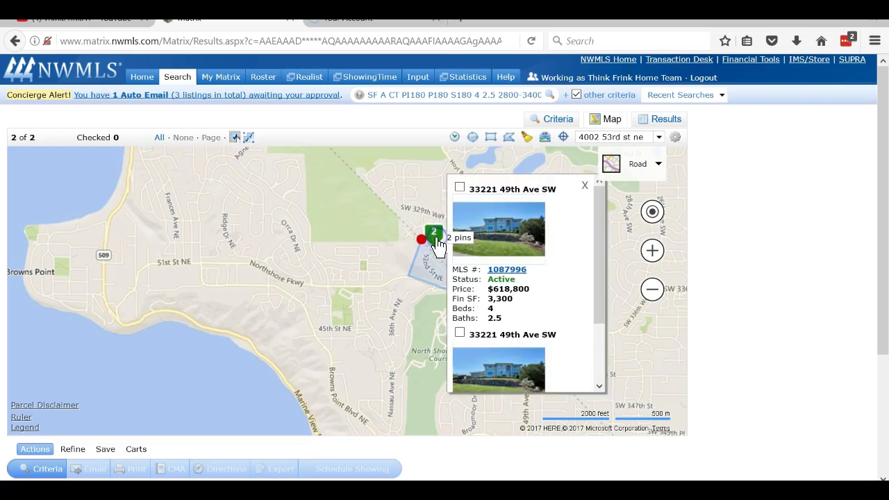
pyautogui.click(512, 297)
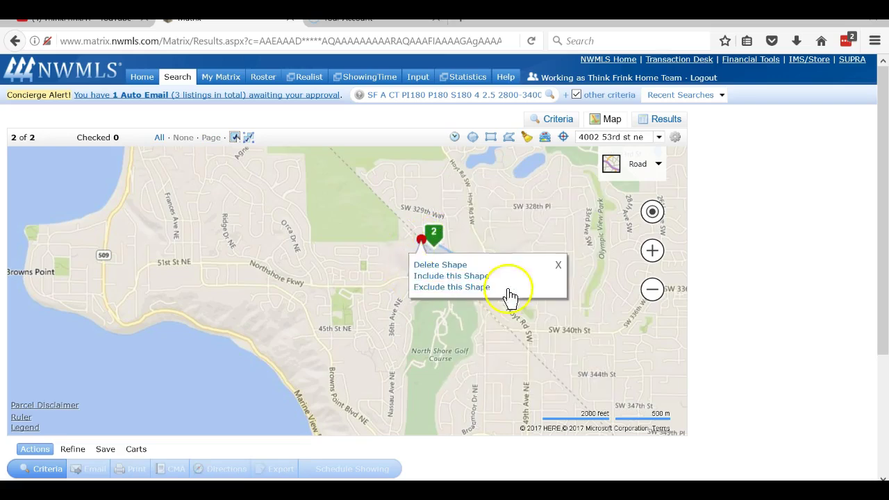
pyautogui.click(435, 240)
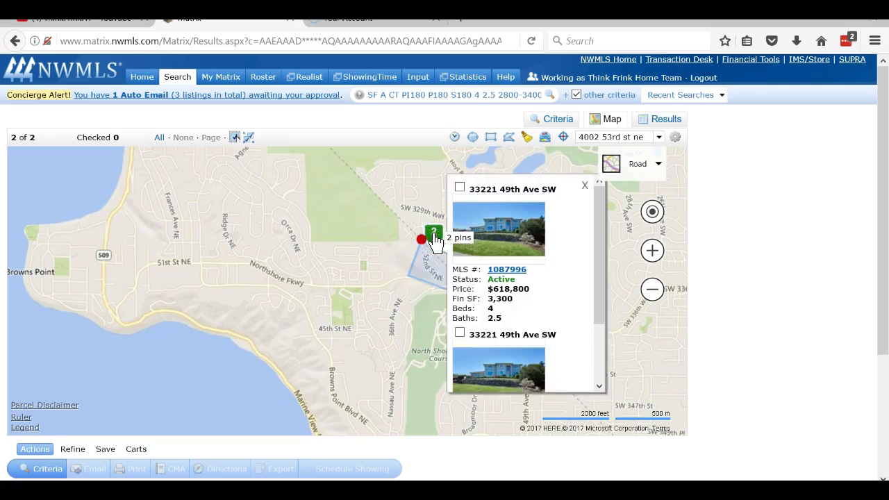
pyautogui.click(557, 228)
pyautogui.click(433, 234)
pyautogui.scroll(-3, 566, 302)
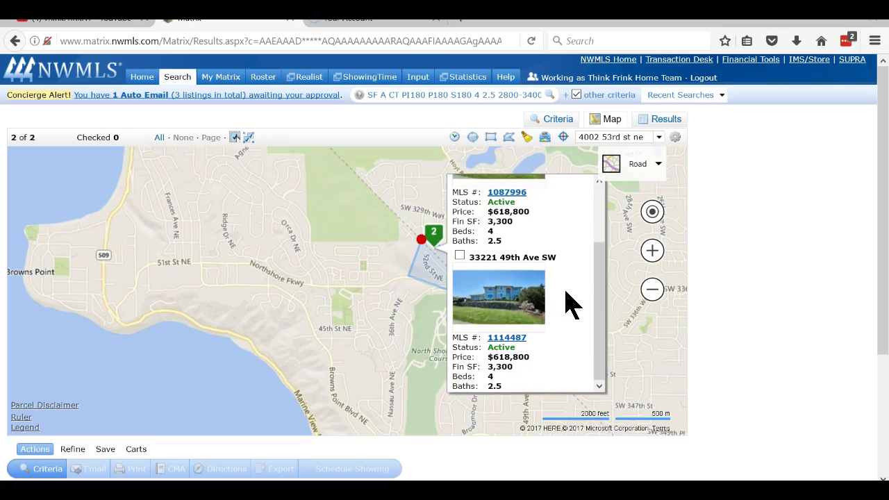
pyautogui.scroll(3, 566, 302)
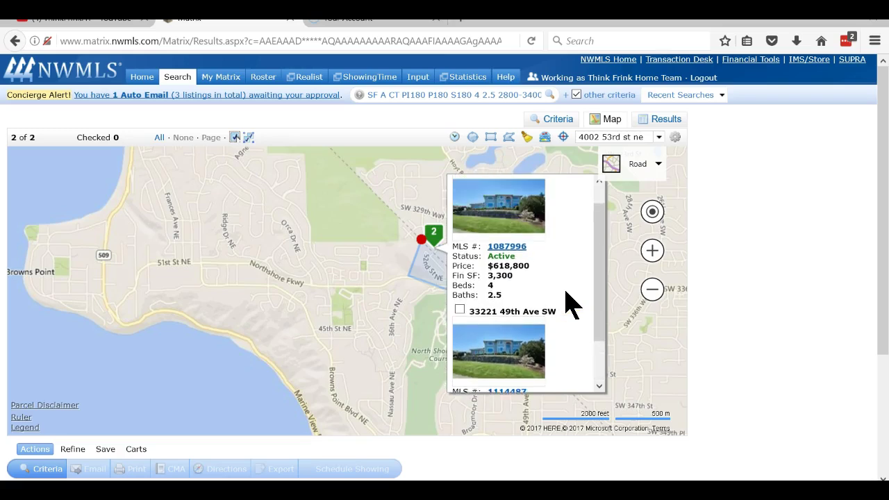
pyautogui.click(585, 186)
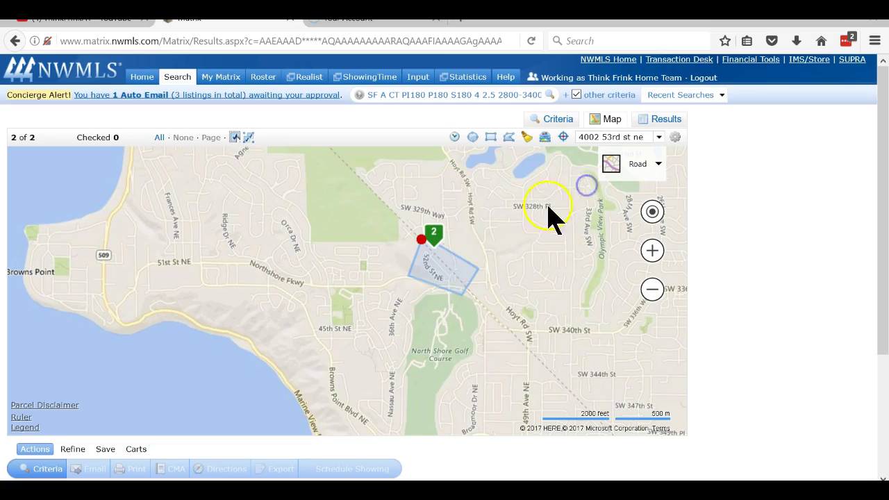
pyautogui.click(423, 240)
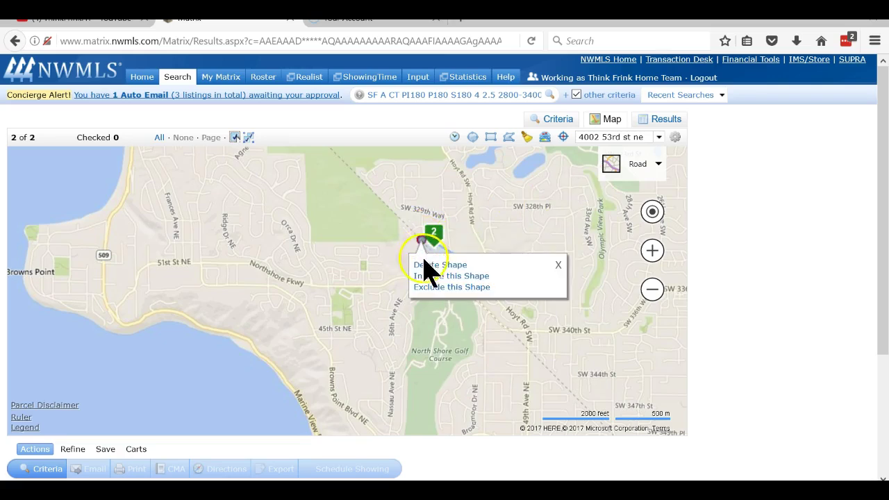
pyautogui.click(425, 265)
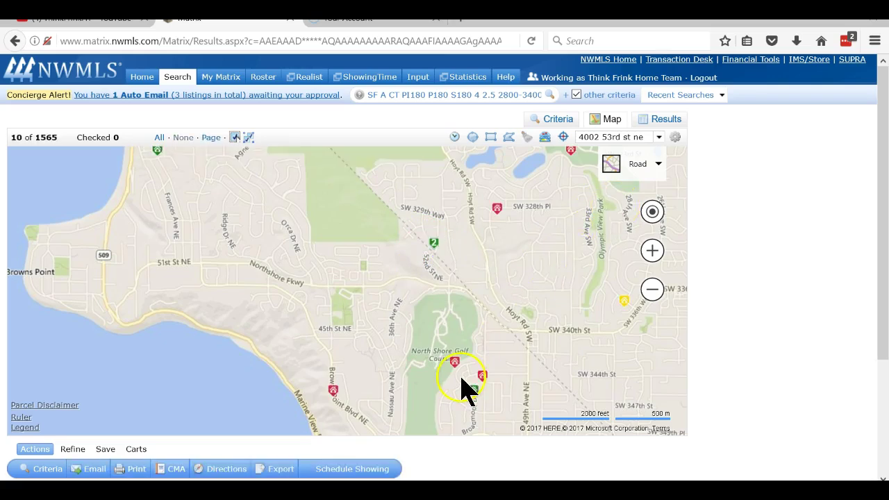
# Relax Baths to 2.5+ on the Criteria form and view the 3236 results on the map.
pyautogui.moveTo(480, 383)
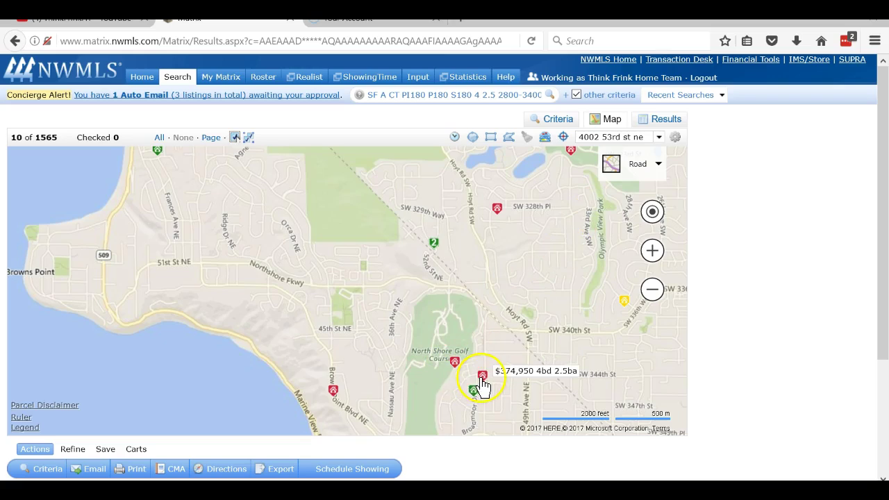
pyautogui.moveTo(334, 396)
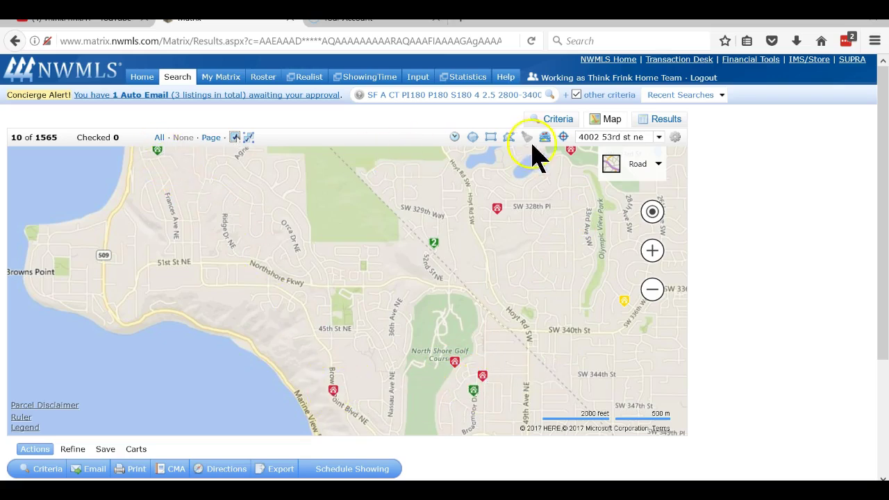
pyautogui.click(556, 119)
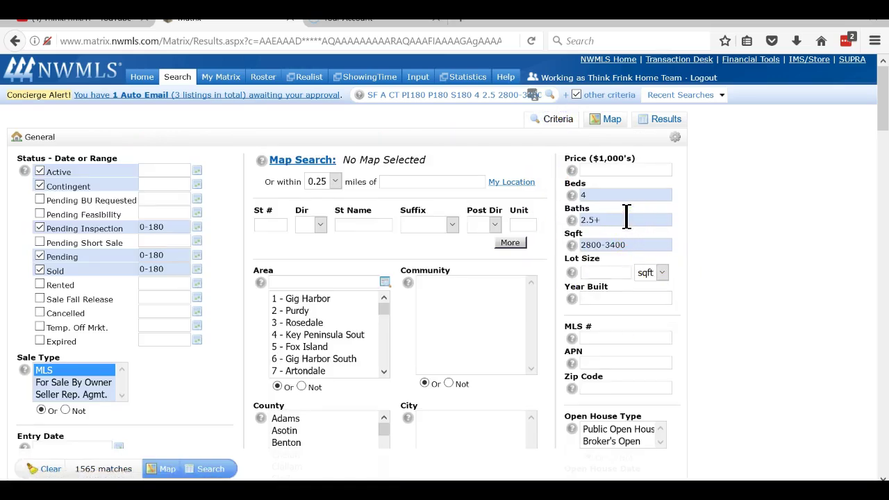
pyautogui.click(613, 122)
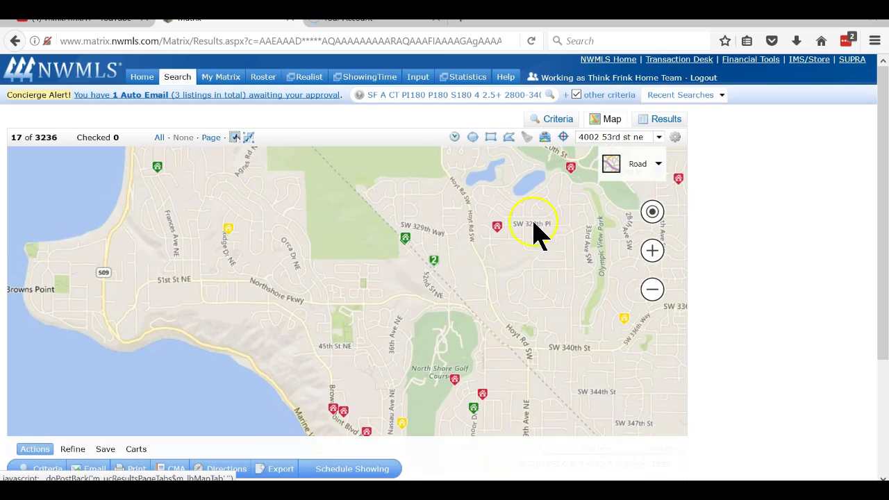
pyautogui.moveTo(408, 239)
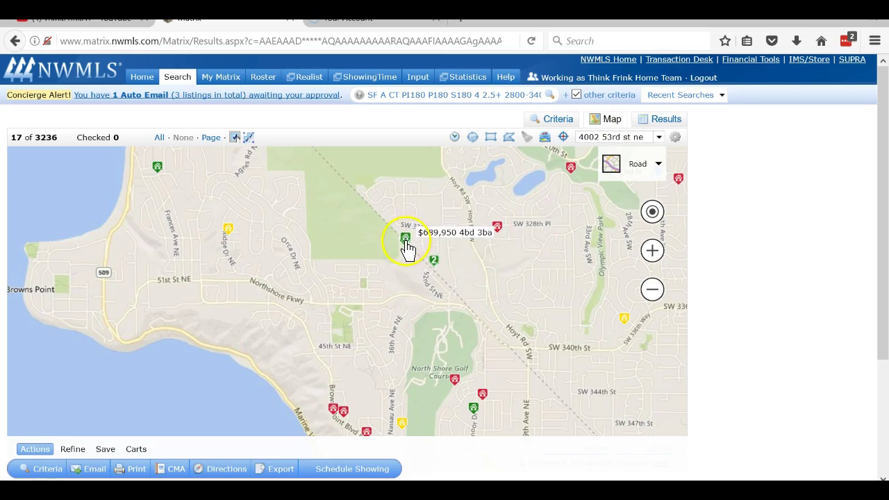
pyautogui.moveTo(435, 272)
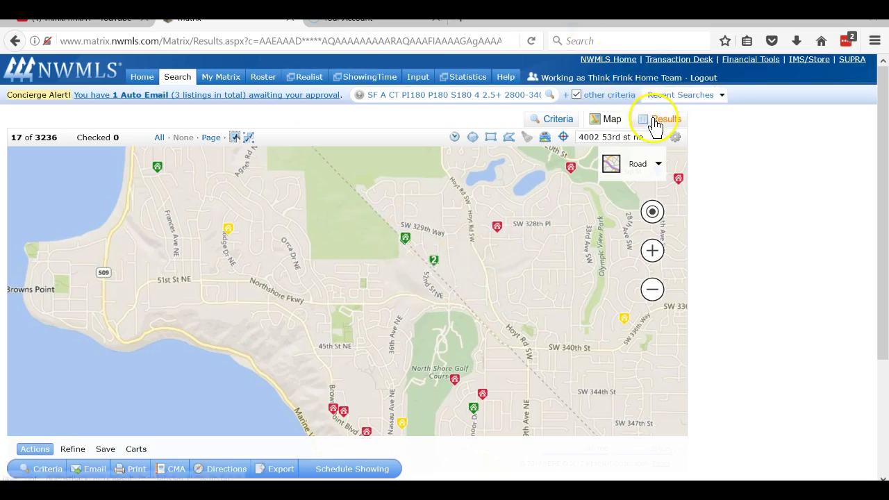
# Change the criteria to Beds 4+ and Sqft 2800-4000 and apply them.
pyautogui.click(566, 126)
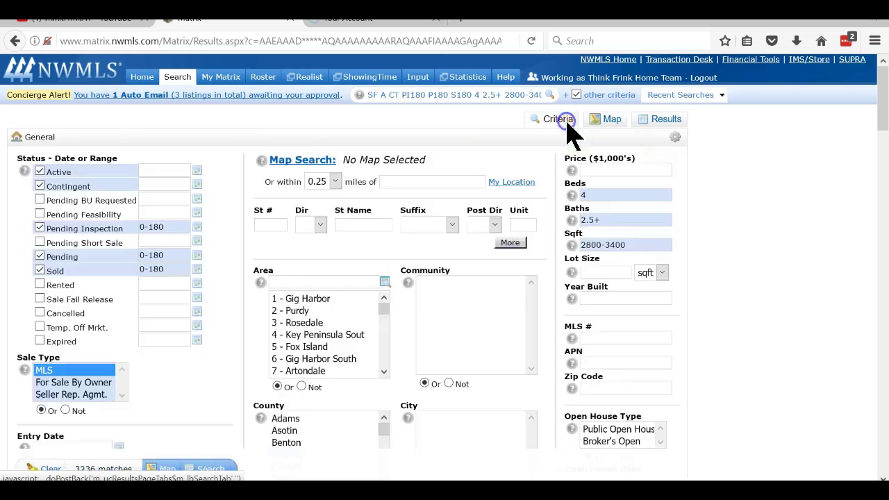
pyautogui.click(600, 194)
pyautogui.write('+')
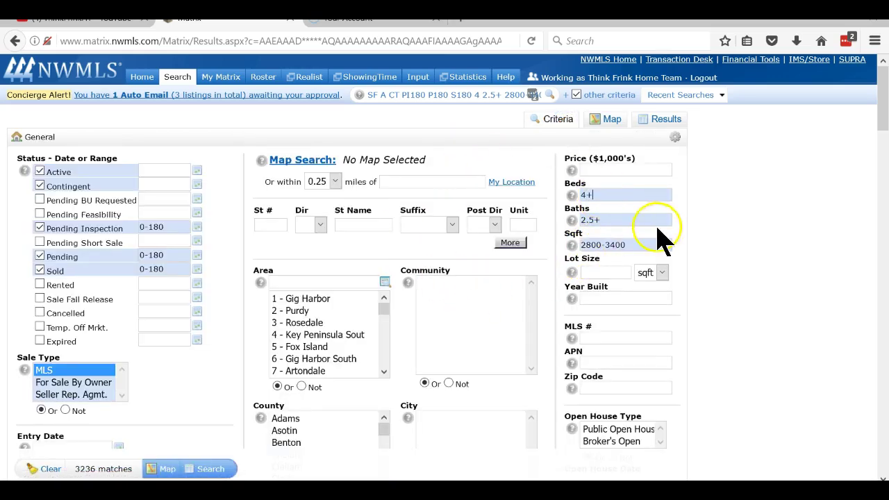
pyautogui.click(660, 243)
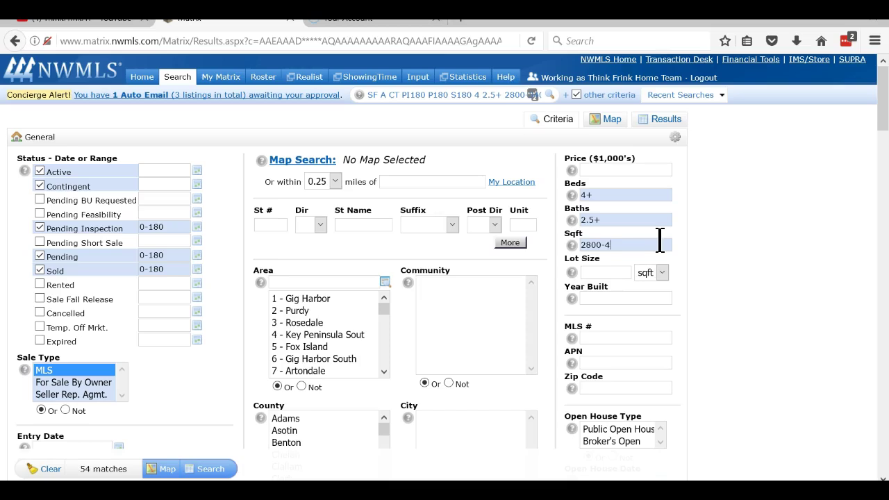
pyautogui.click(774, 204)
# Browse the widened results on the map around Dash Point and North Shore Golf Course, checking a two-listing cluster.
pyautogui.click(618, 122)
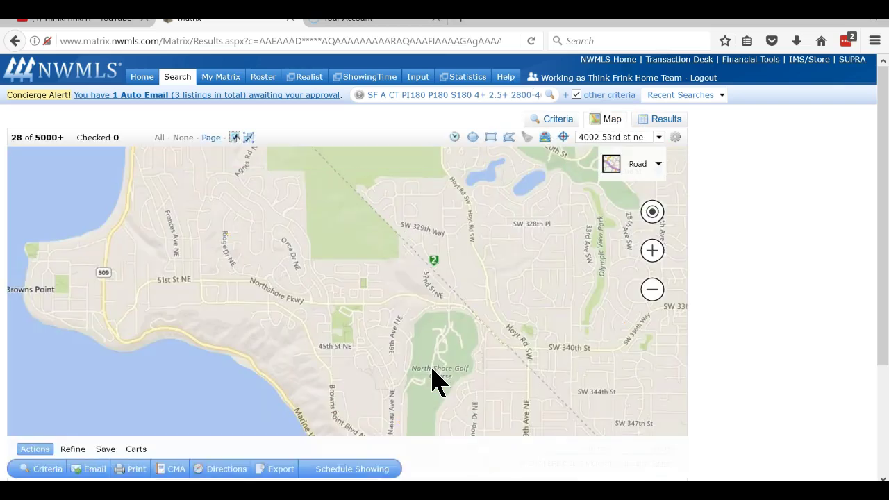
pyautogui.click(429, 304)
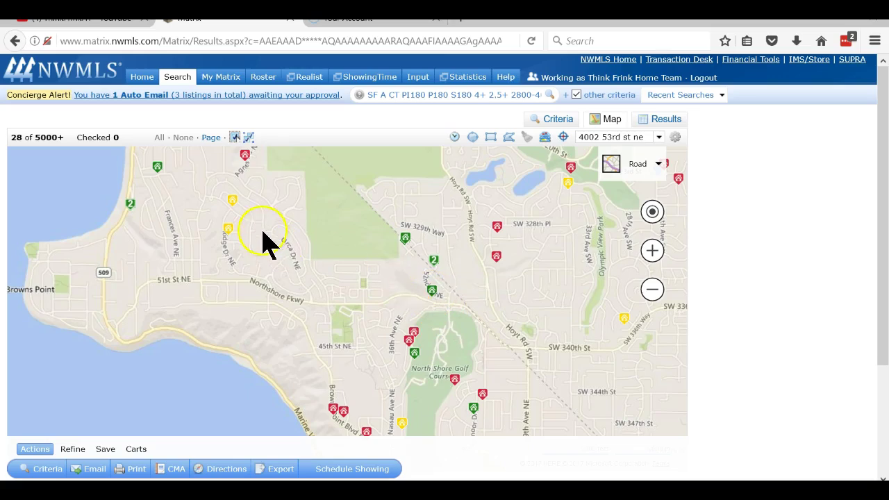
pyautogui.moveTo(261, 231); pyautogui.dragTo(303, 285)
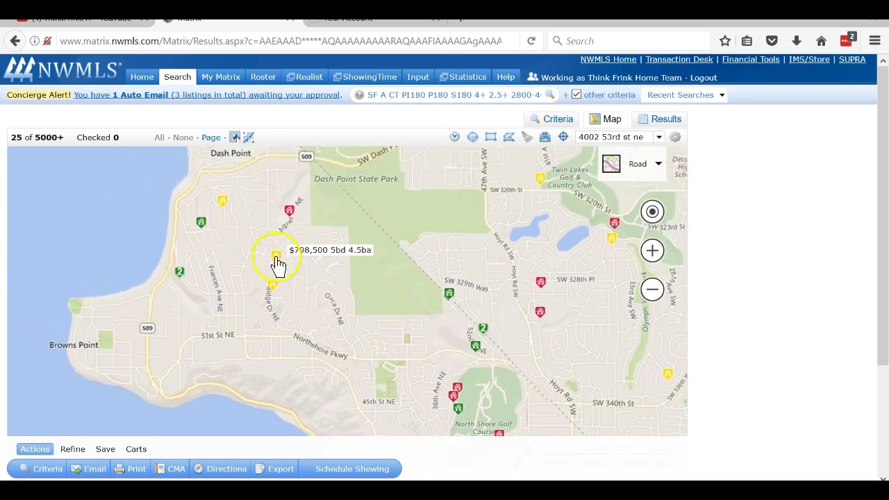
pyautogui.moveTo(290, 217)
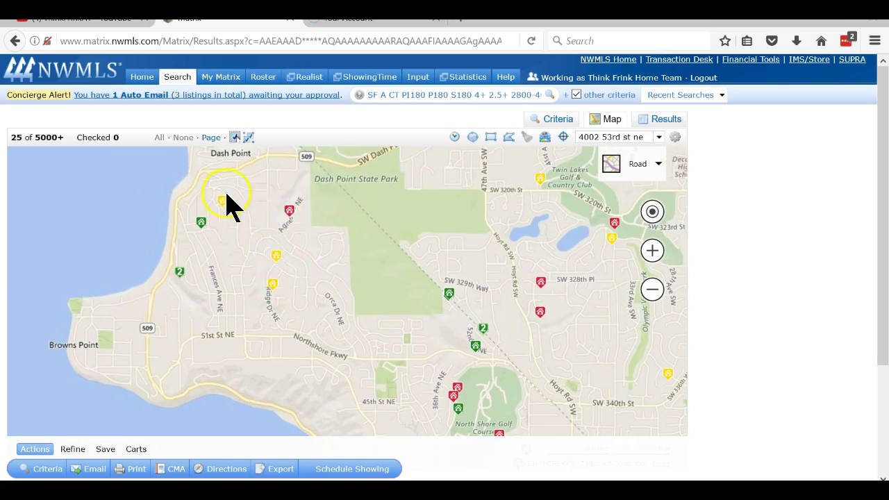
pyautogui.moveTo(201, 227)
pyautogui.moveTo(388, 346); pyautogui.dragTo(332, 250)
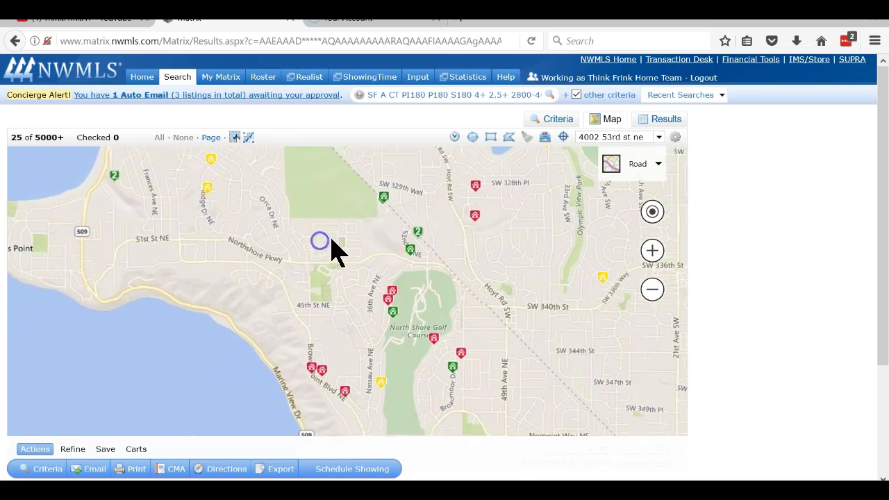
pyautogui.click(384, 208)
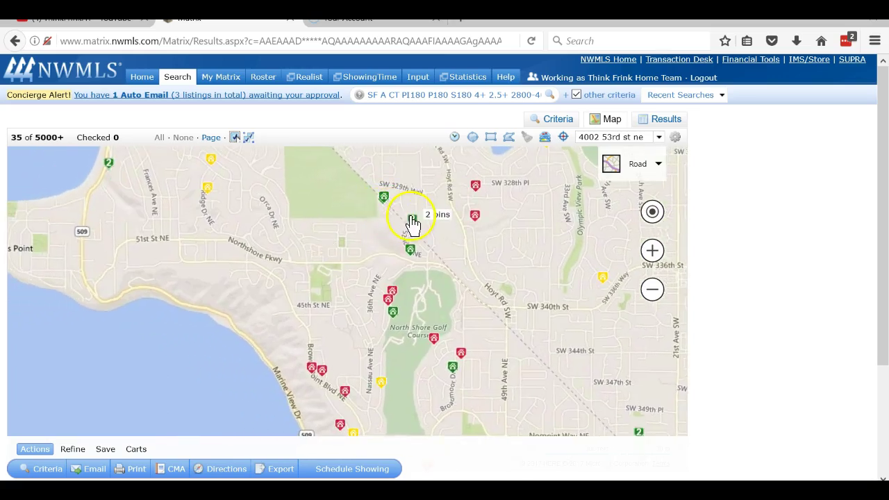
pyautogui.click(413, 220)
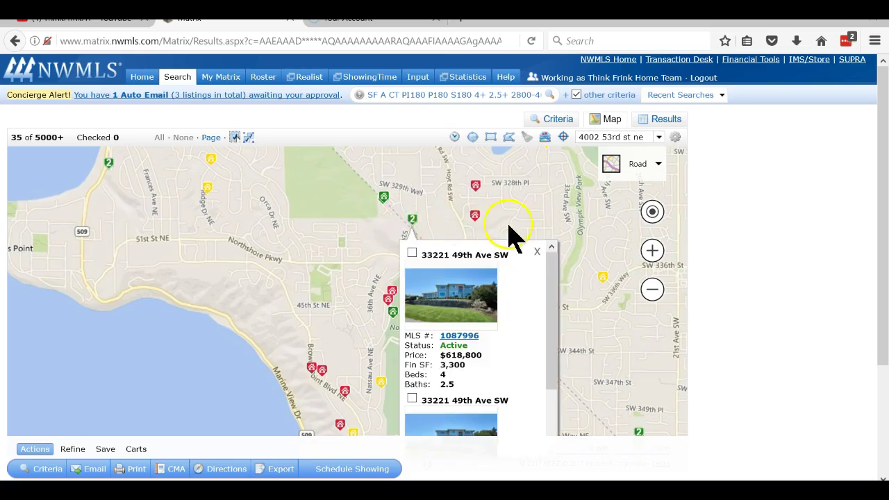
pyautogui.click(537, 251)
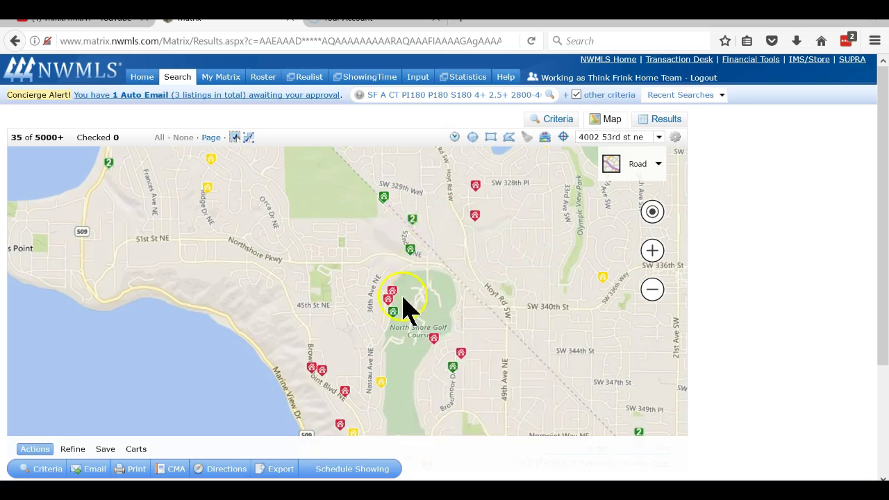
pyautogui.moveTo(390, 303)
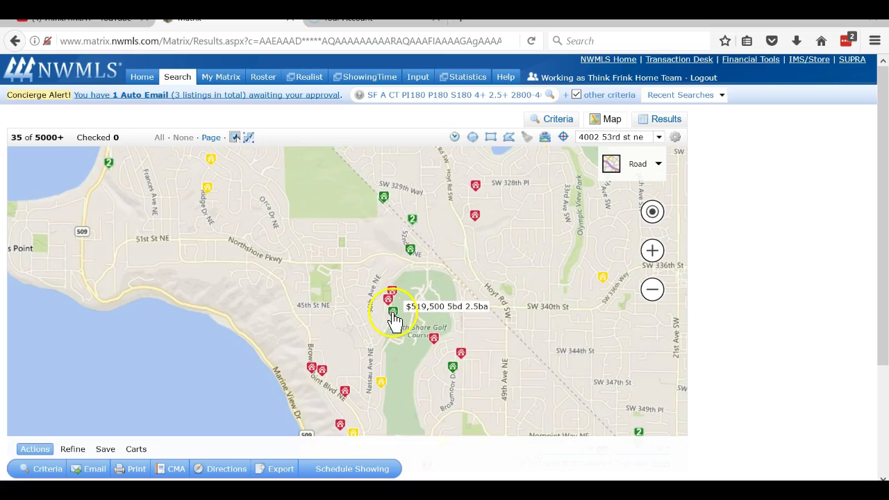
pyautogui.moveTo(320, 379)
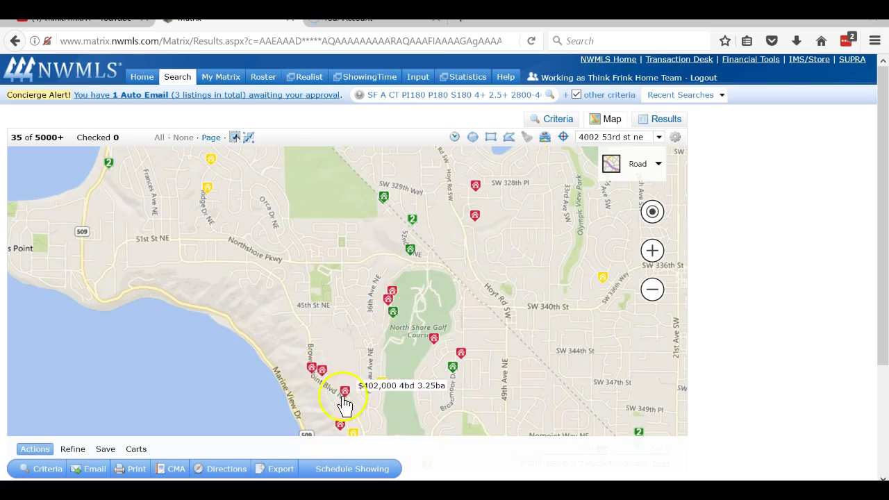
# Zoom out and draw a polygon from Dash Point past Browns Point, Marine View Dr and SW 340th St.
pyautogui.click(653, 289)
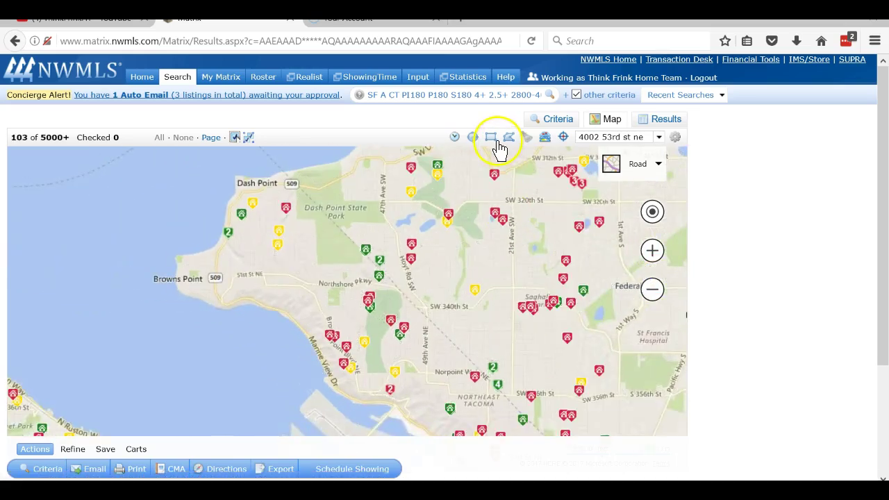
pyautogui.click(509, 137)
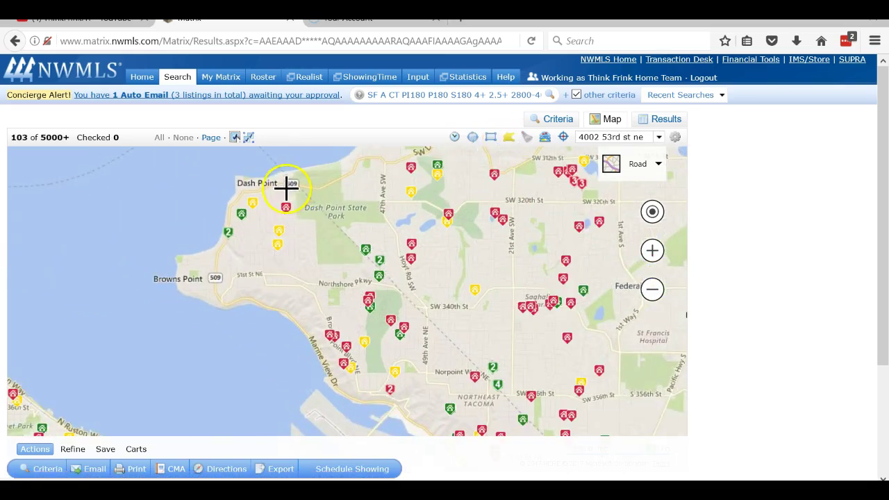
pyautogui.click(285, 188)
pyautogui.click(244, 277)
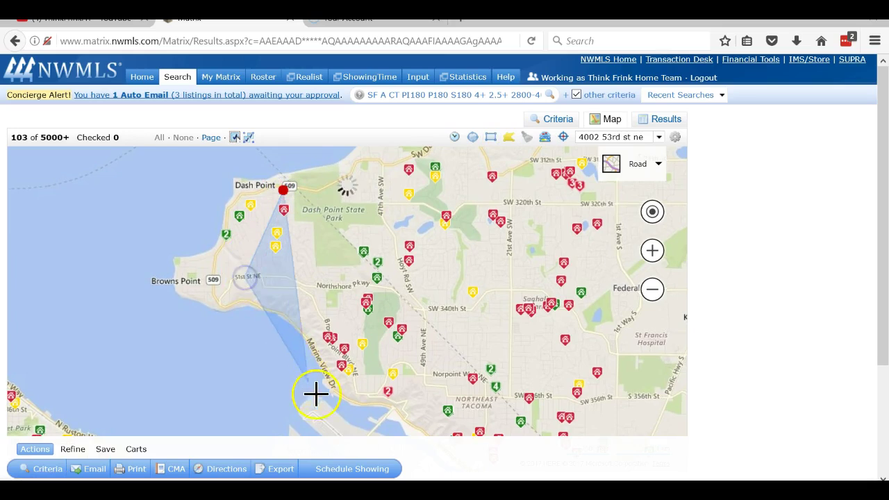
pyautogui.click(359, 402)
pyautogui.click(409, 405)
pyautogui.click(416, 304)
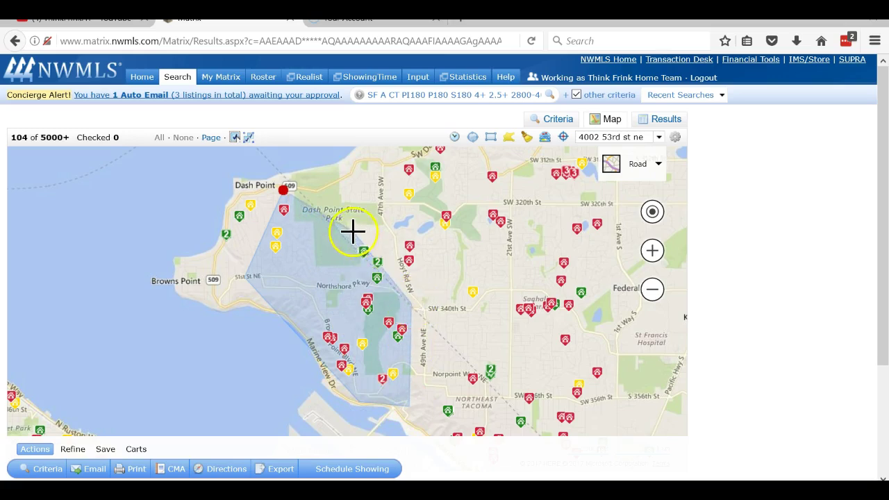
pyautogui.click(285, 190)
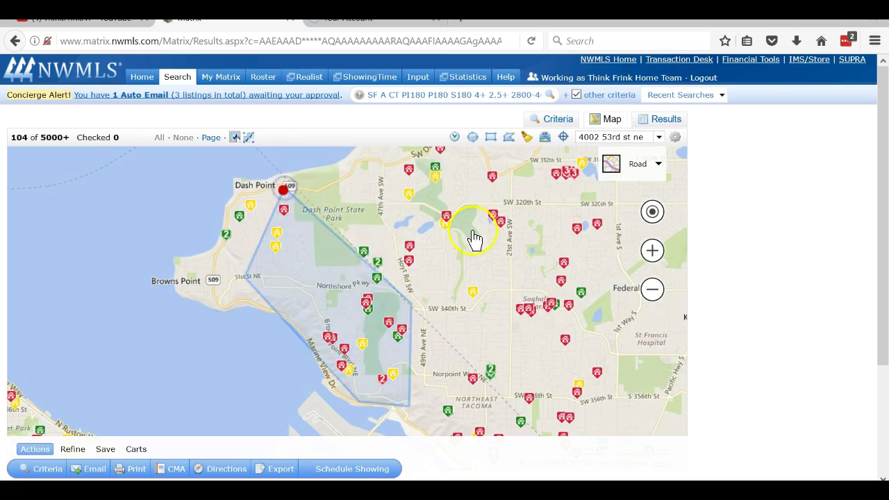
pyautogui.click(663, 120)
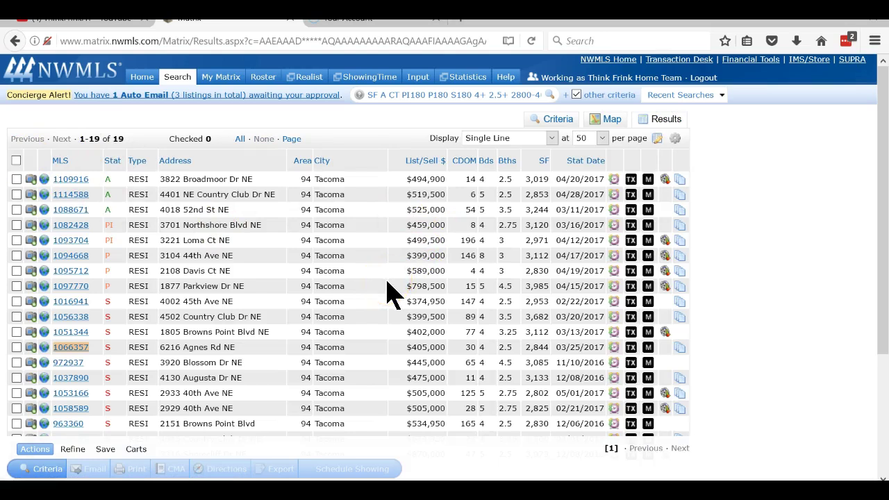
pyautogui.scroll(-2, 389, 295)
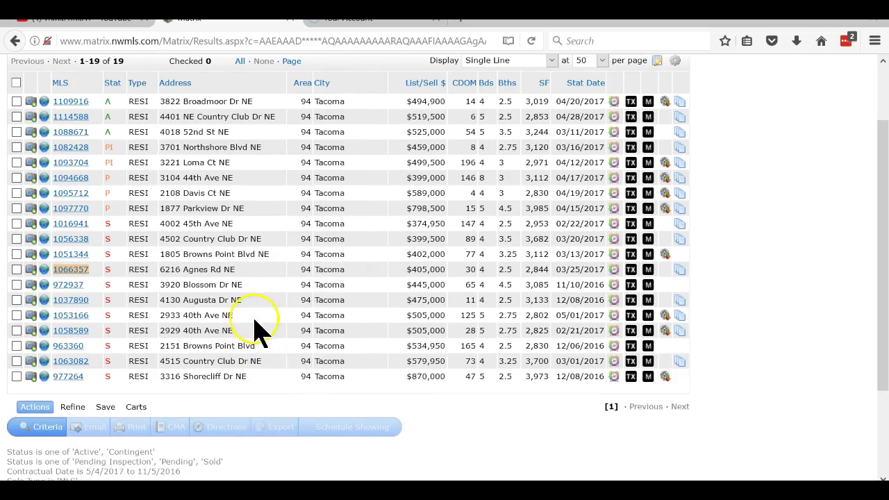
pyautogui.click(68, 103)
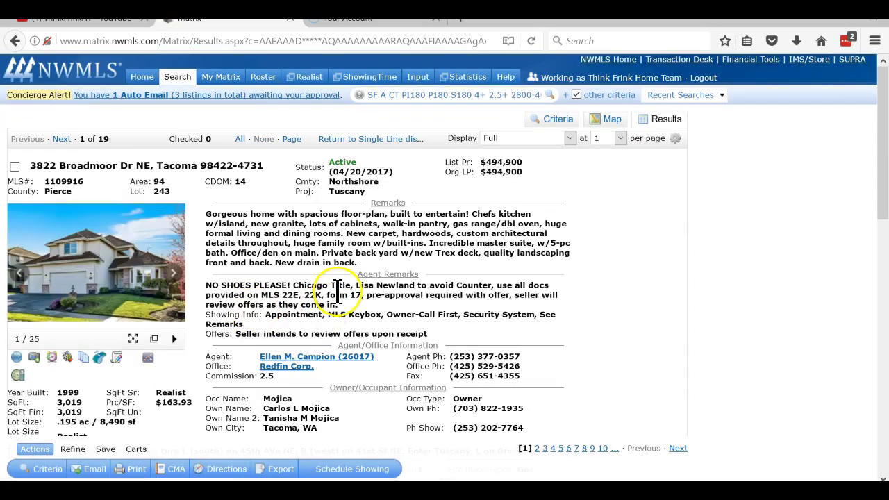
pyautogui.click(97, 276)
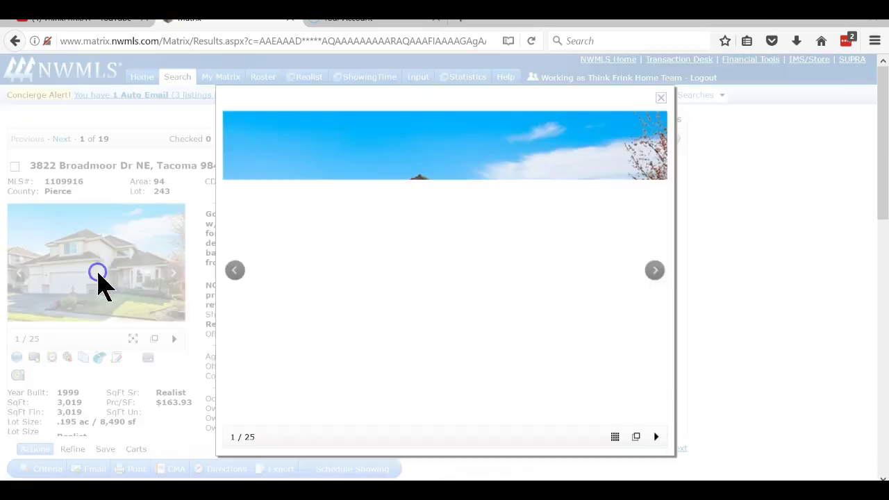
pyautogui.click(655, 278)
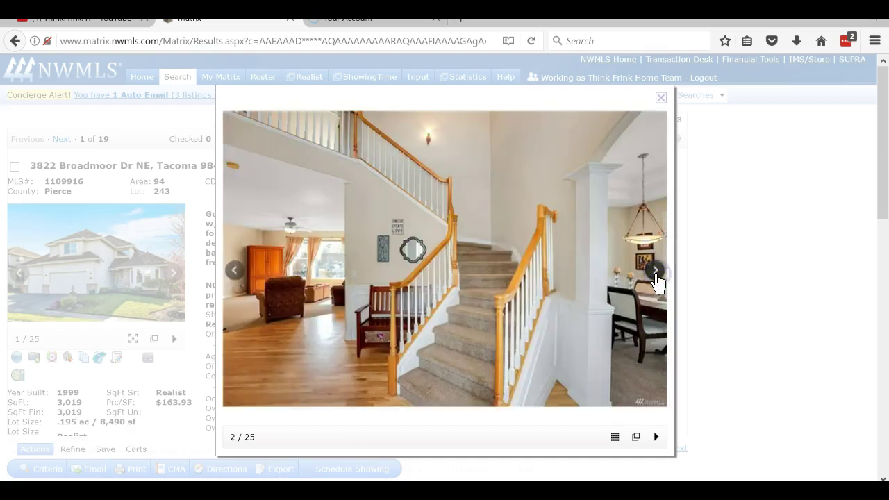
pyautogui.click(657, 279)
pyautogui.click(656, 272)
pyautogui.click(655, 273)
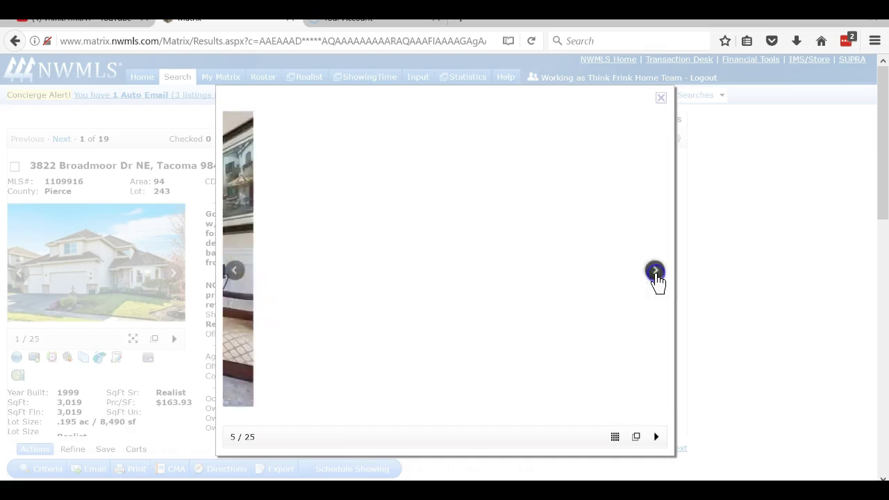
pyautogui.click(656, 272)
pyautogui.click(656, 273)
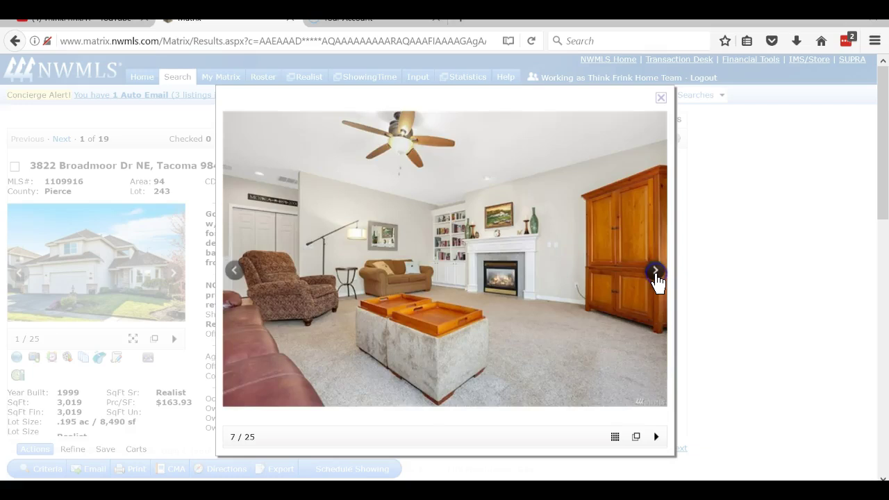
pyautogui.click(656, 272)
pyautogui.click(656, 272)
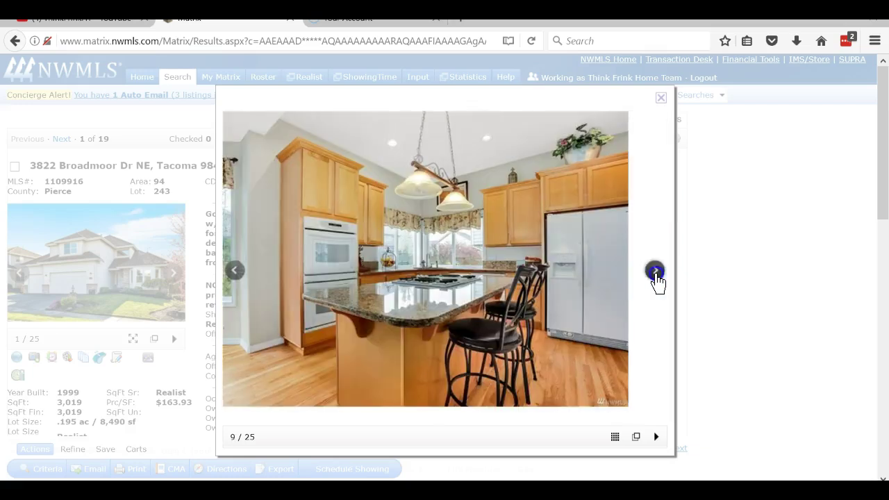
pyautogui.click(656, 273)
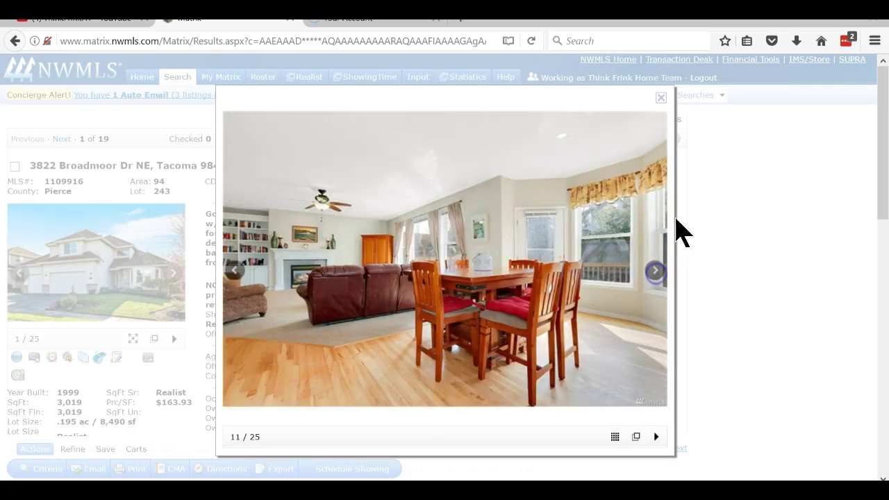
pyautogui.click(662, 100)
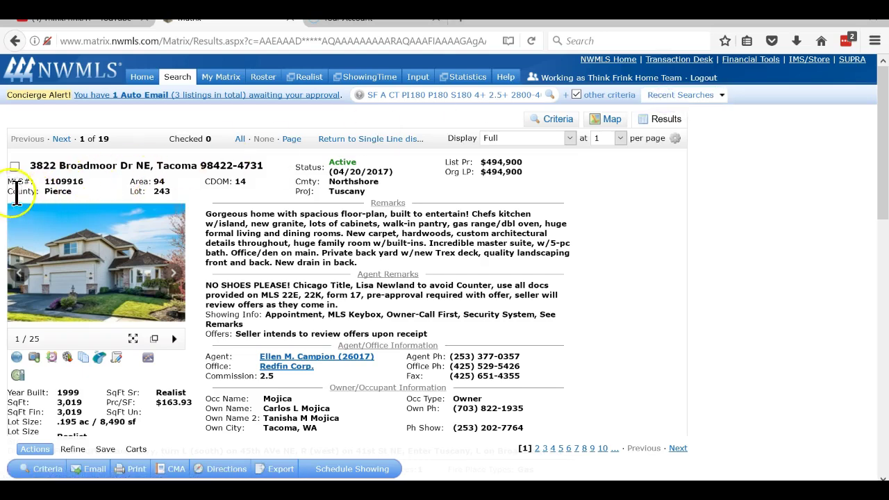
pyautogui.click(15, 166)
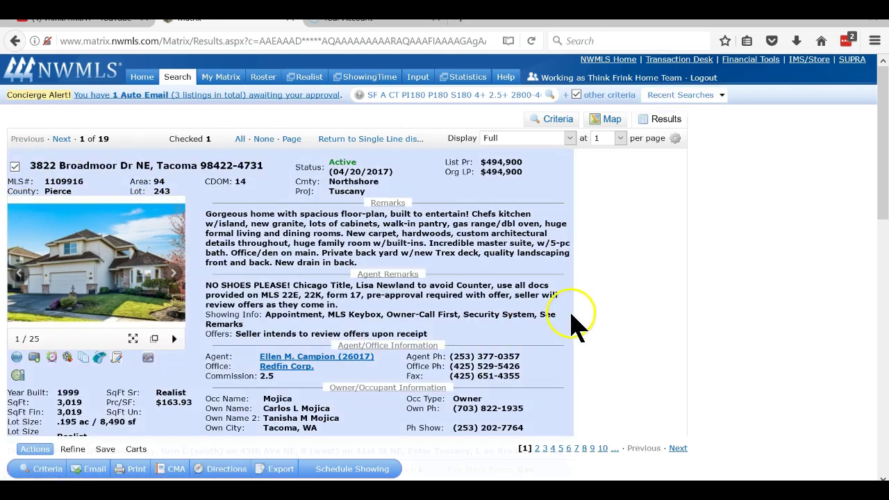
pyautogui.click(62, 139)
pyautogui.click(87, 258)
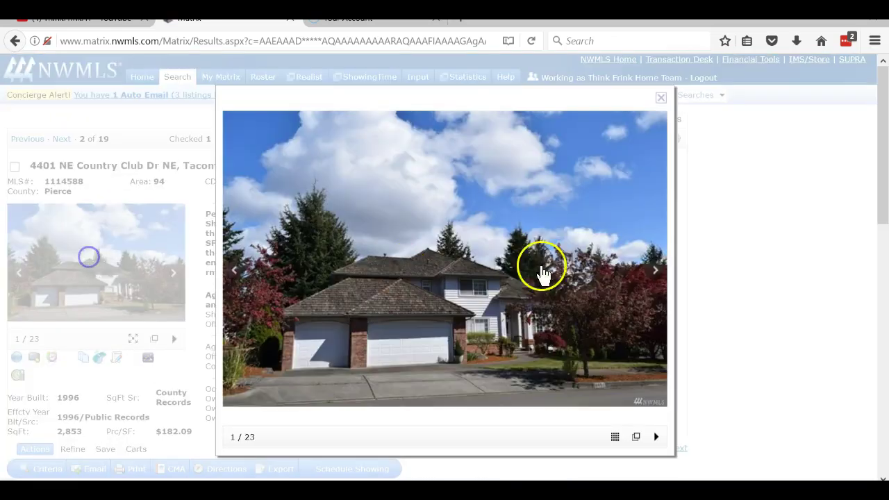
pyautogui.click(653, 271)
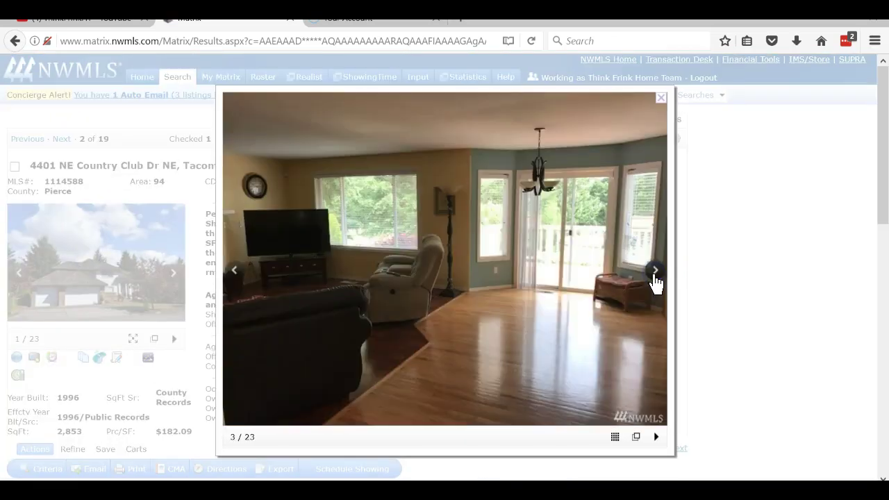
pyautogui.click(654, 272)
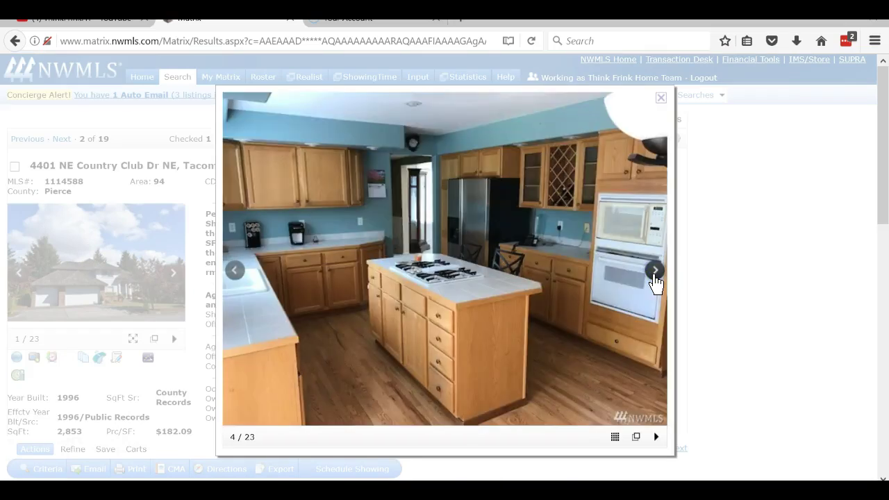
pyautogui.click(655, 273)
pyautogui.click(654, 273)
pyautogui.click(655, 272)
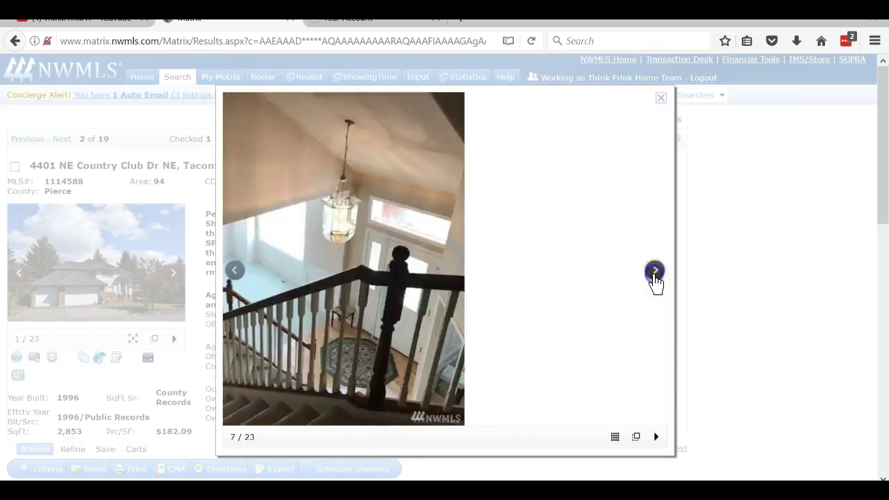
pyautogui.click(661, 97)
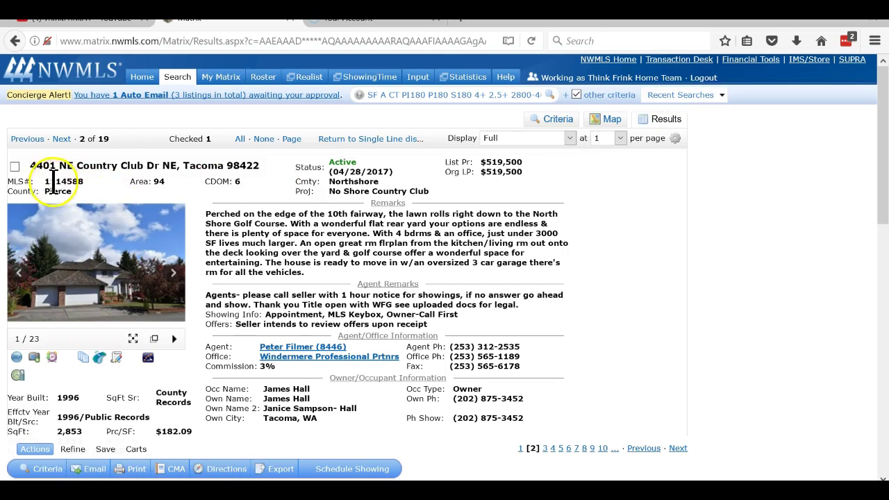
pyautogui.click(15, 167)
pyautogui.click(62, 139)
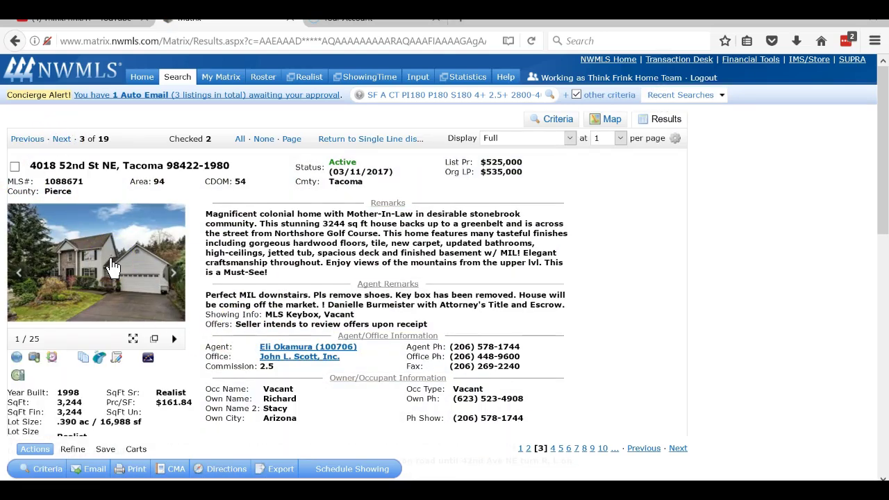
pyautogui.click(111, 266)
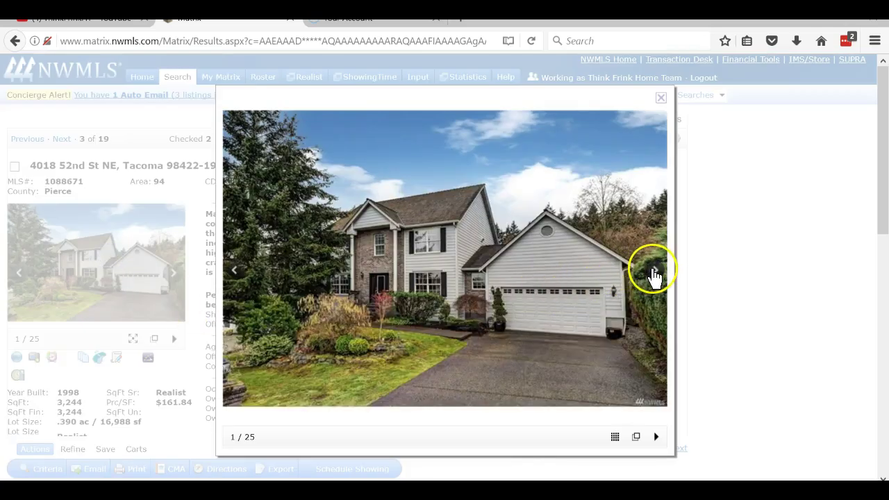
pyautogui.click(655, 273)
pyautogui.click(655, 273)
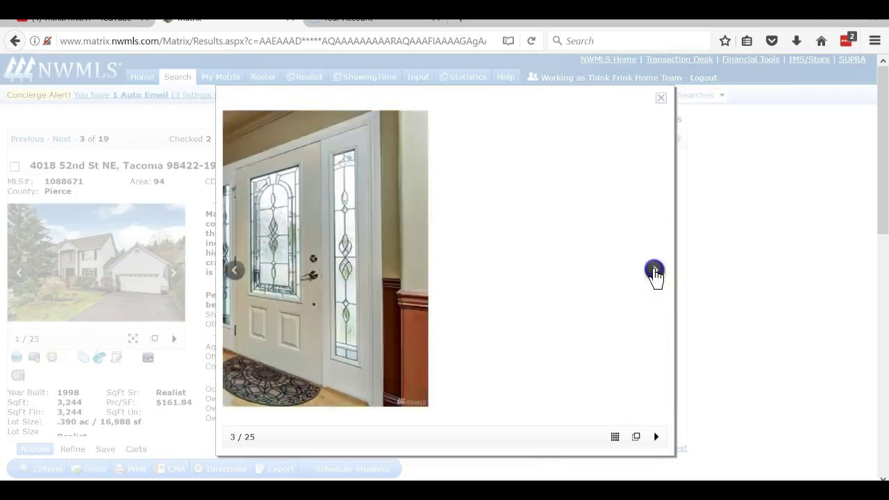
pyautogui.click(655, 273)
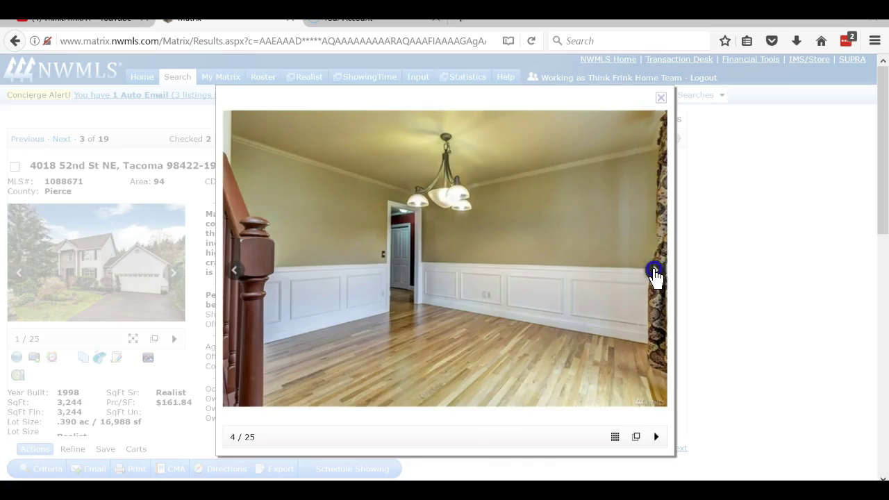
pyautogui.click(655, 273)
pyautogui.click(655, 273)
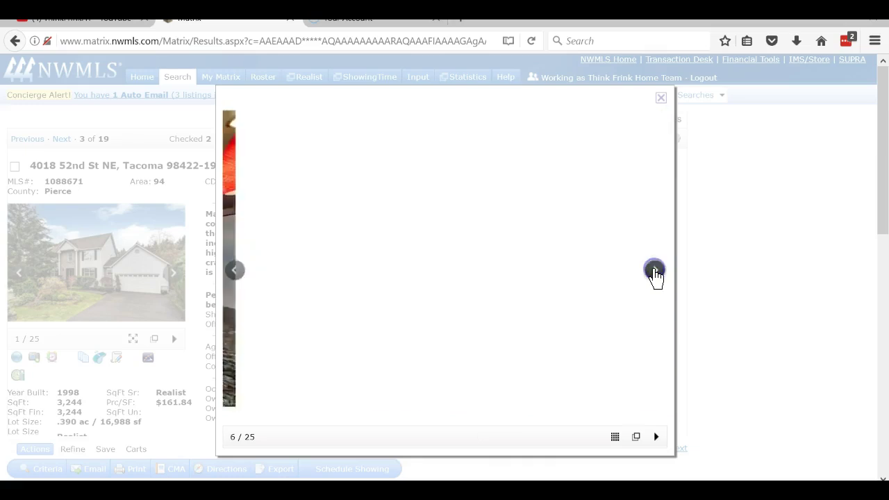
pyautogui.click(655, 272)
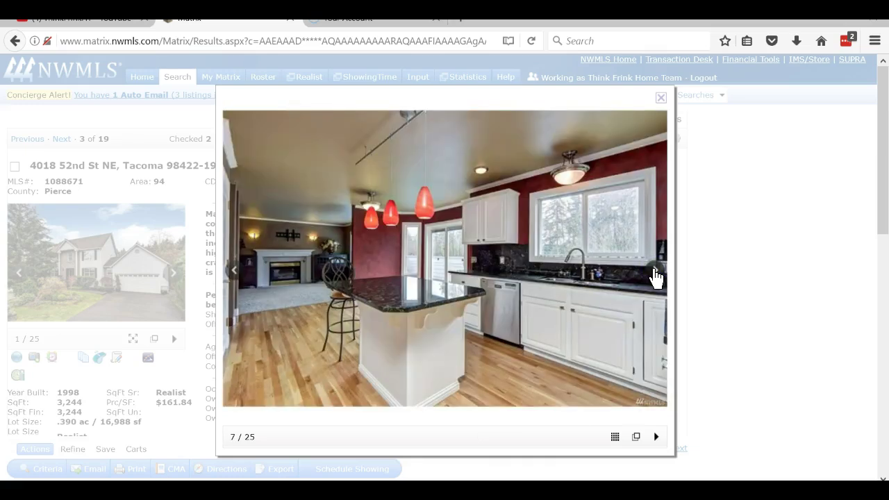
pyautogui.click(655, 273)
pyautogui.click(656, 273)
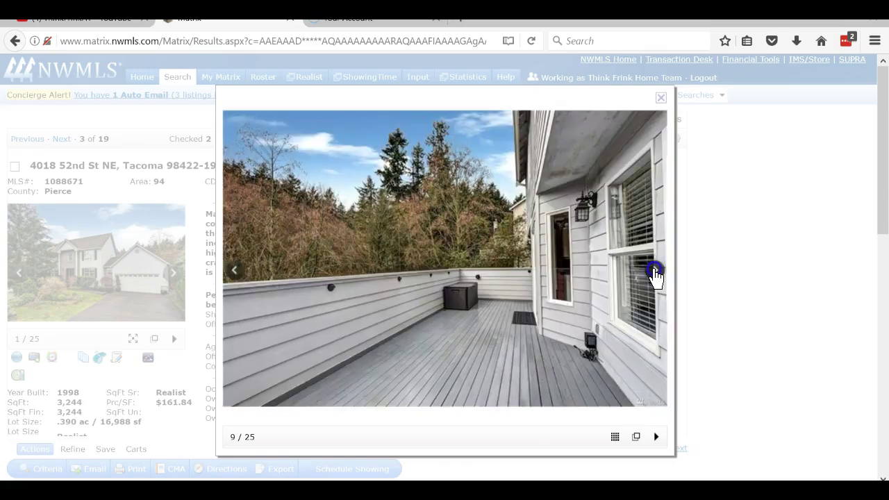
pyautogui.click(656, 272)
pyautogui.click(661, 98)
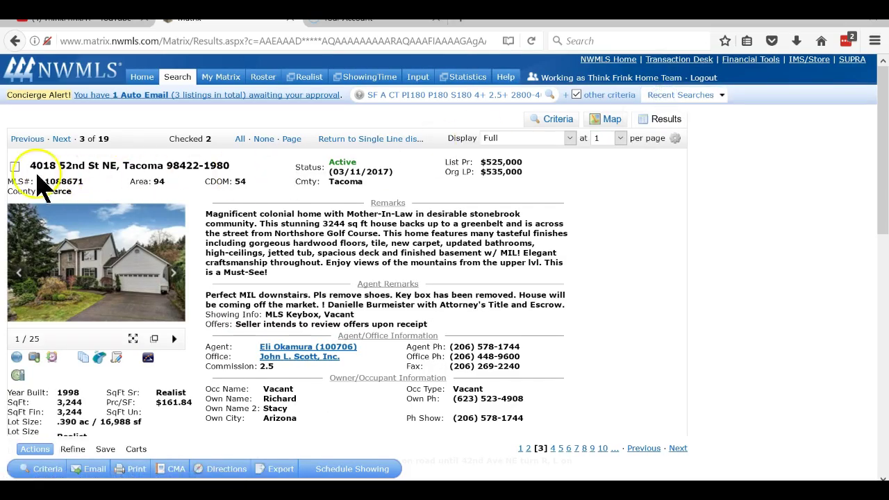
pyautogui.click(15, 167)
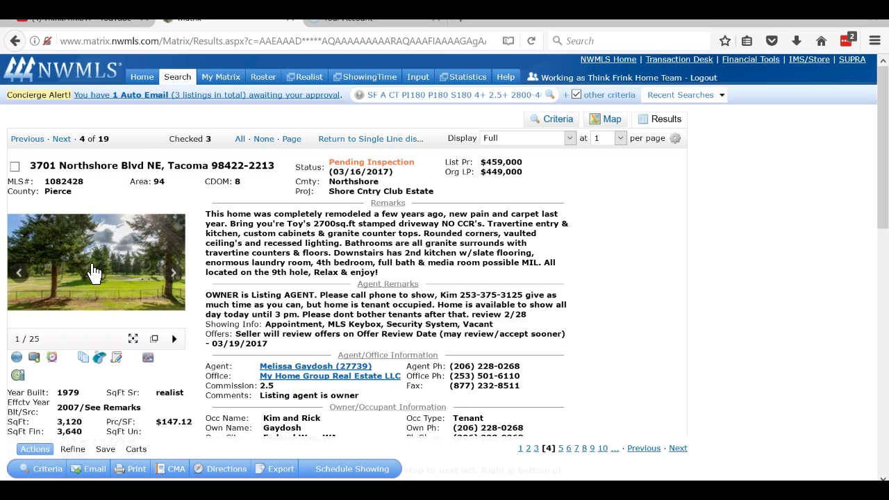
pyautogui.click(104, 278)
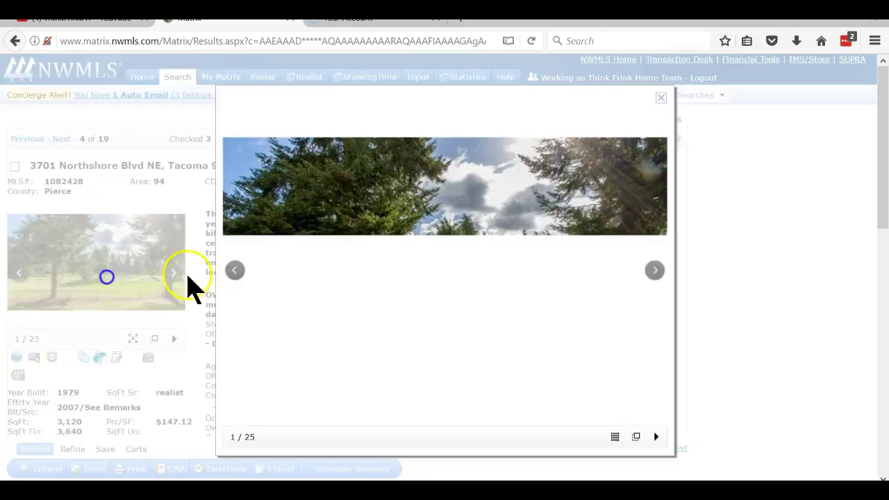
pyautogui.click(658, 282)
pyautogui.click(659, 282)
pyautogui.click(658, 281)
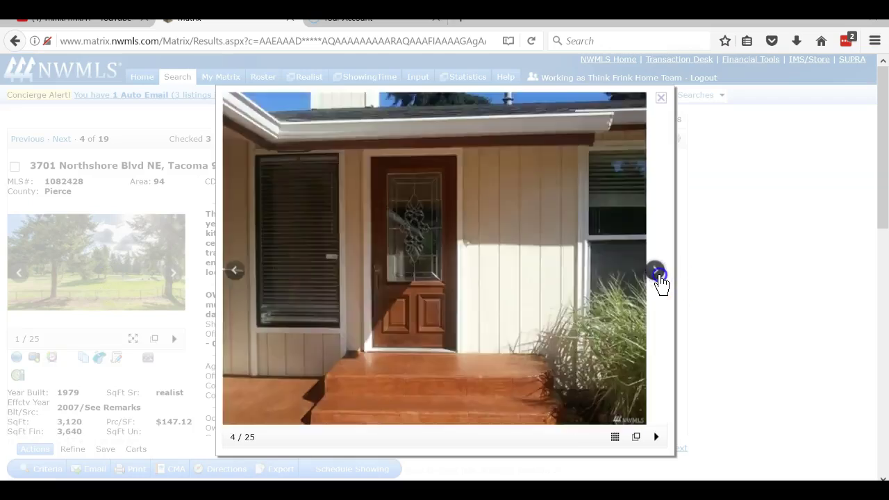
pyautogui.click(659, 282)
pyautogui.click(659, 282)
pyautogui.click(660, 281)
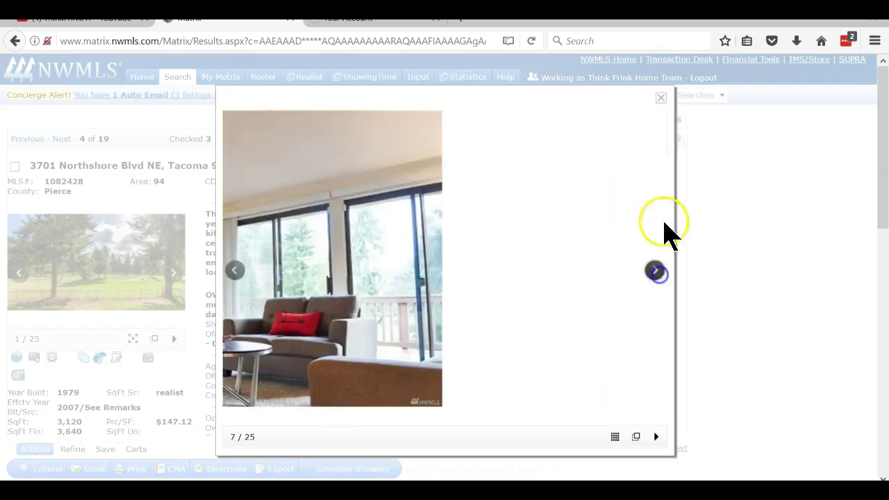
pyautogui.click(664, 99)
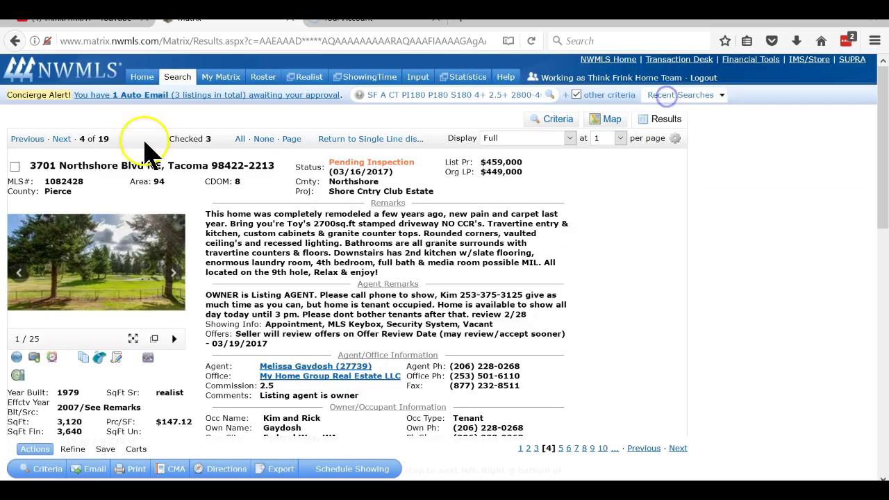
pyautogui.click(14, 166)
pyautogui.click(241, 139)
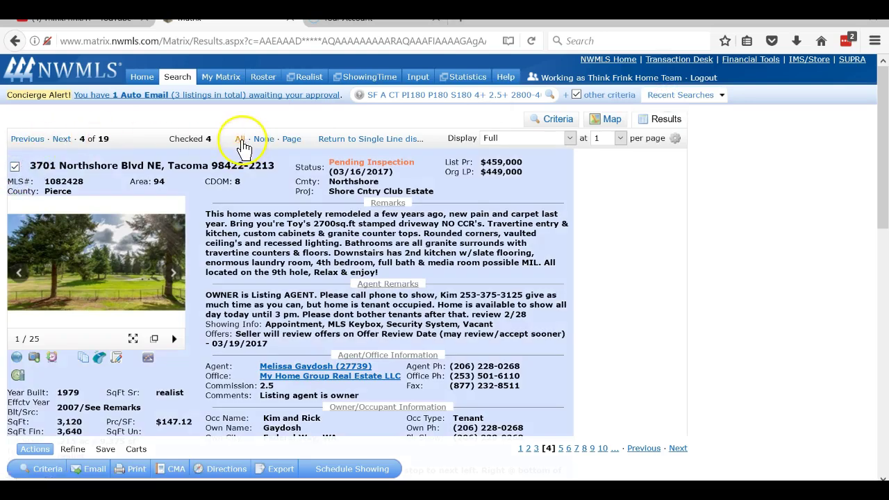
pyautogui.click(31, 142)
pyautogui.click(61, 140)
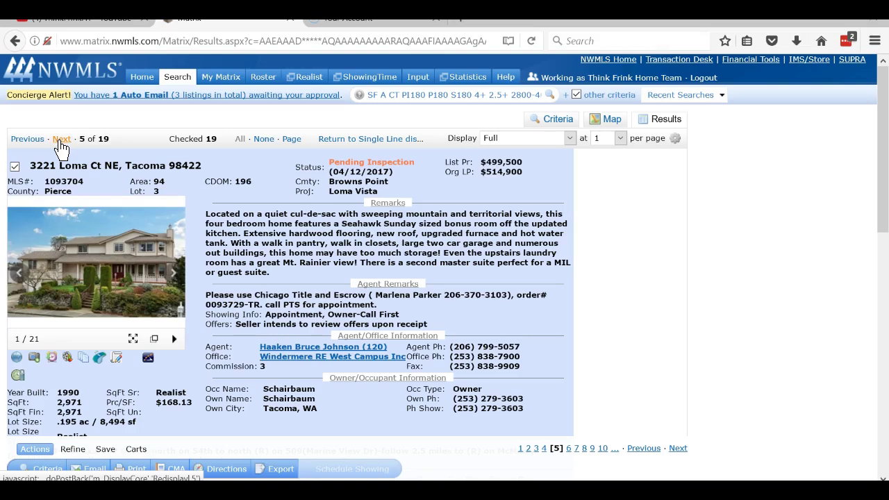
pyautogui.click(82, 224)
pyautogui.click(653, 275)
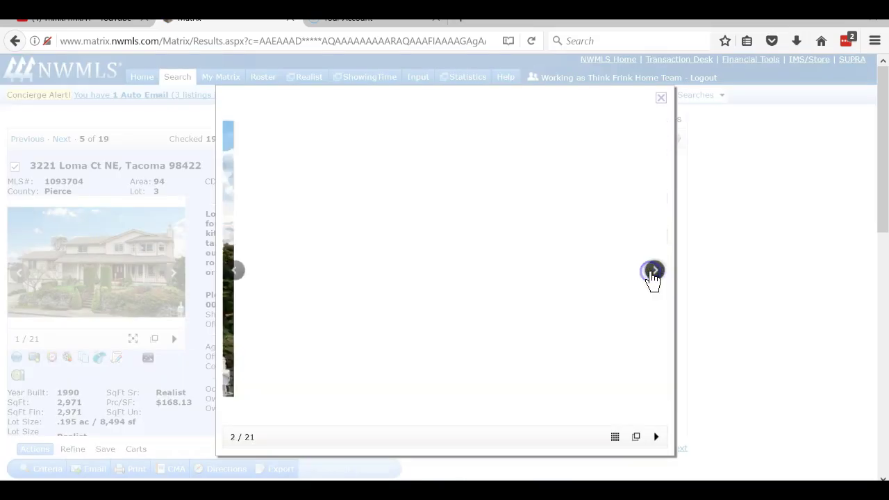
pyautogui.click(653, 277)
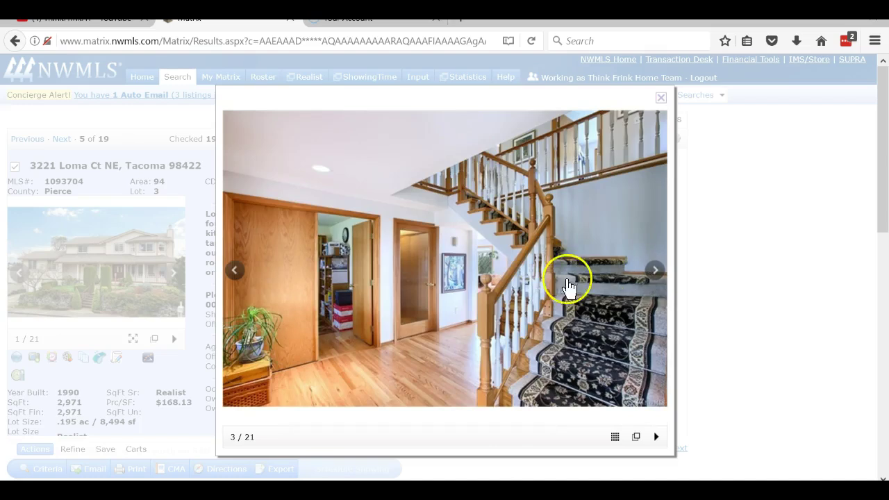
pyautogui.click(236, 274)
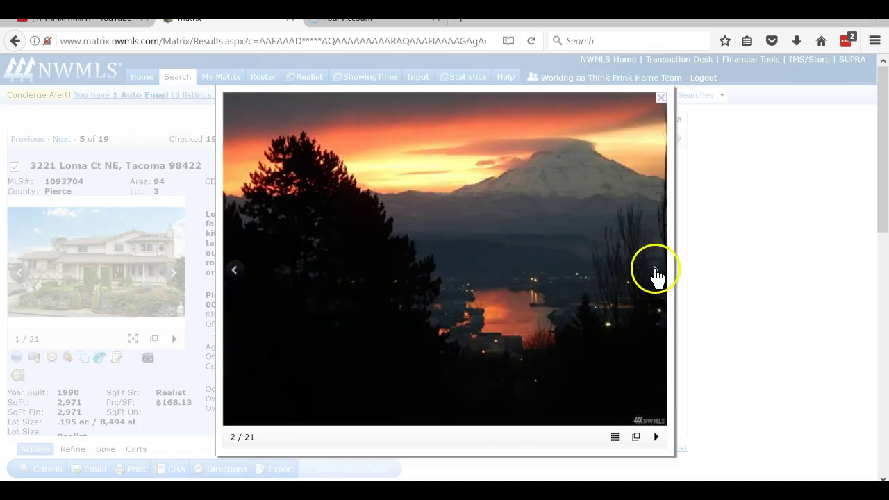
pyautogui.click(655, 273)
pyautogui.click(656, 272)
pyautogui.click(656, 272)
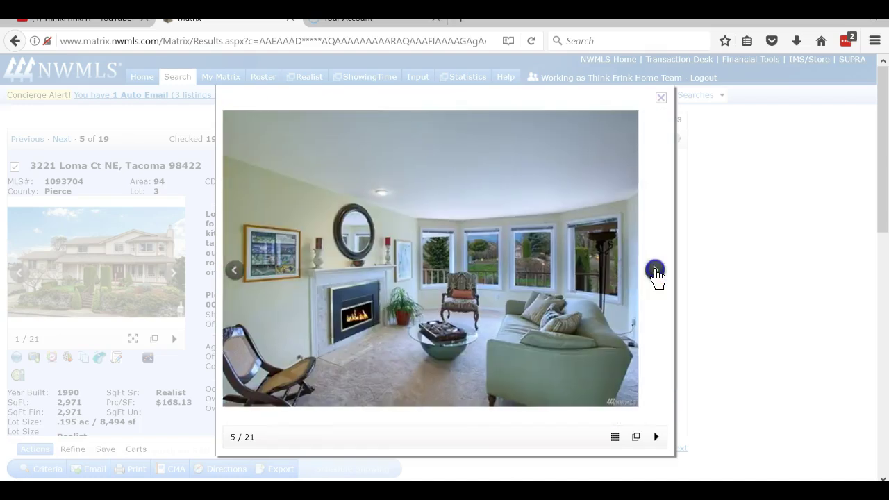
pyautogui.click(656, 273)
pyautogui.click(656, 272)
pyautogui.click(656, 272)
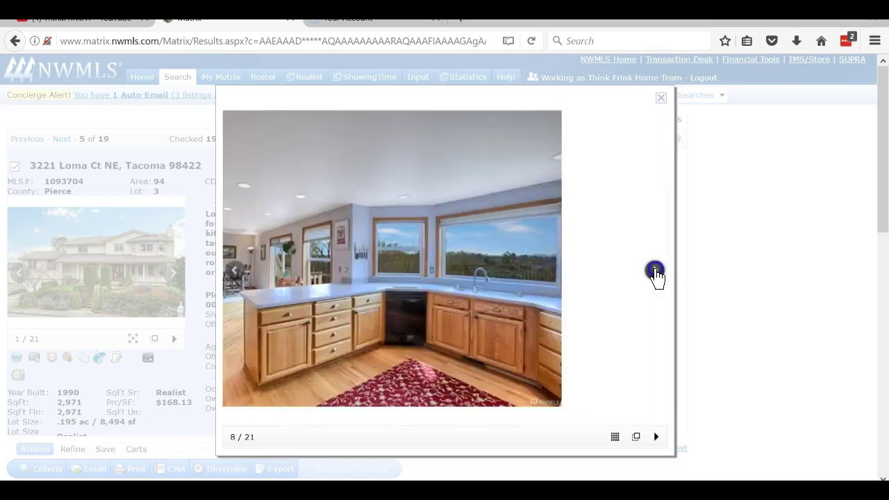
pyautogui.click(656, 272)
pyautogui.click(656, 273)
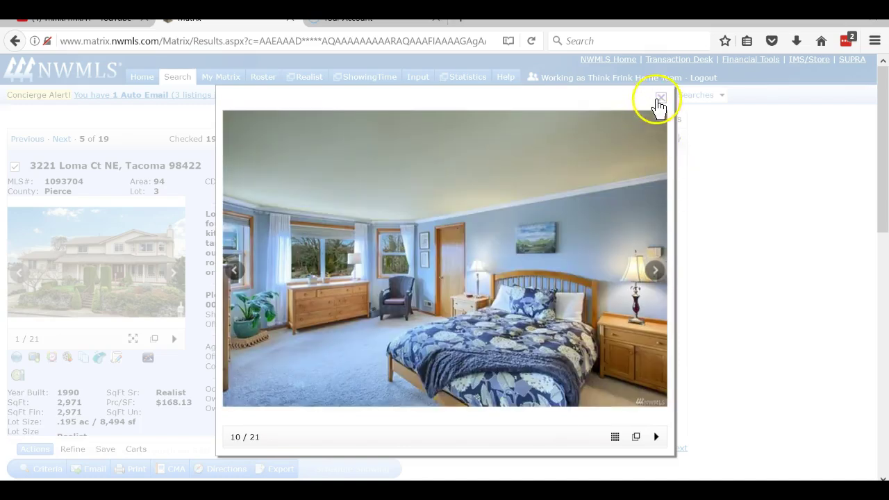
pyautogui.click(661, 98)
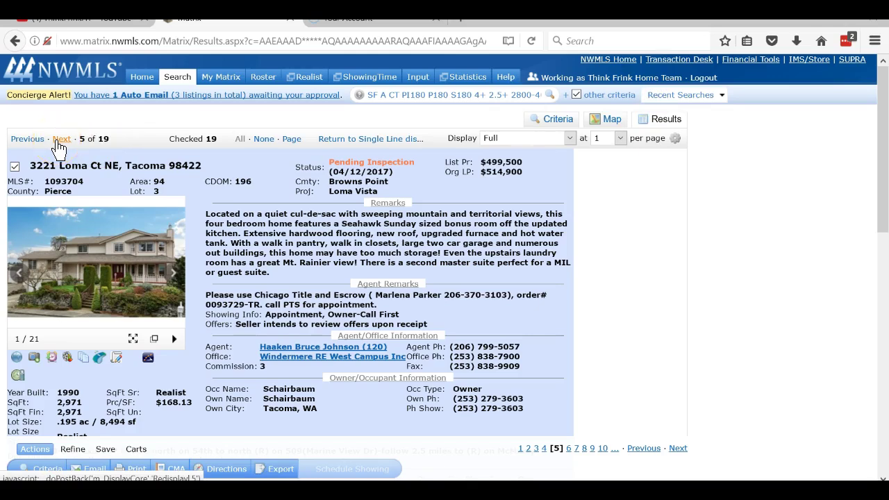
pyautogui.click(58, 140)
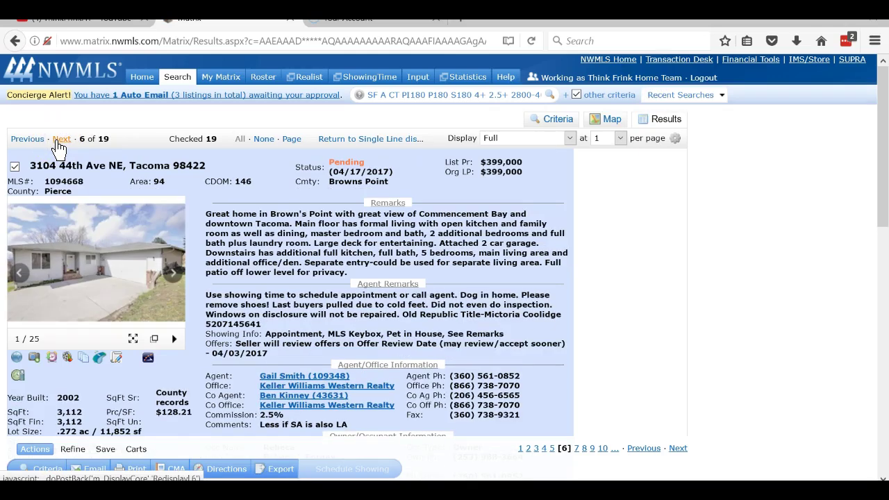
pyautogui.click(14, 166)
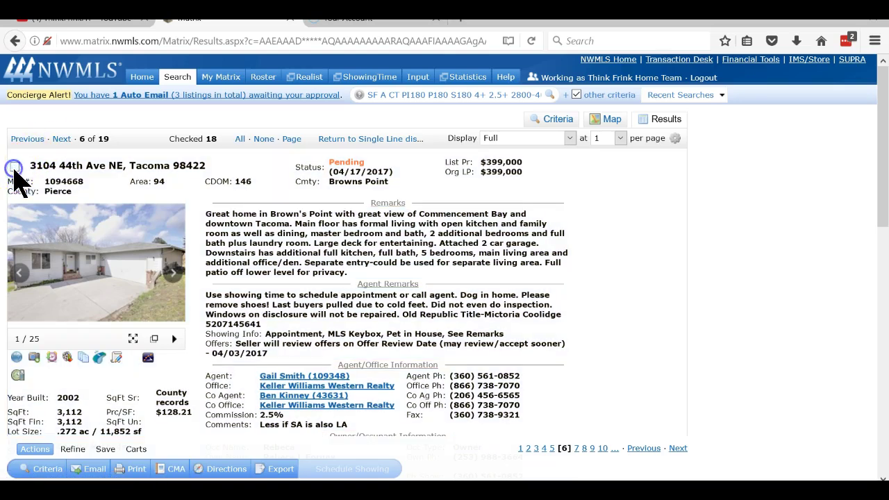
pyautogui.click(62, 139)
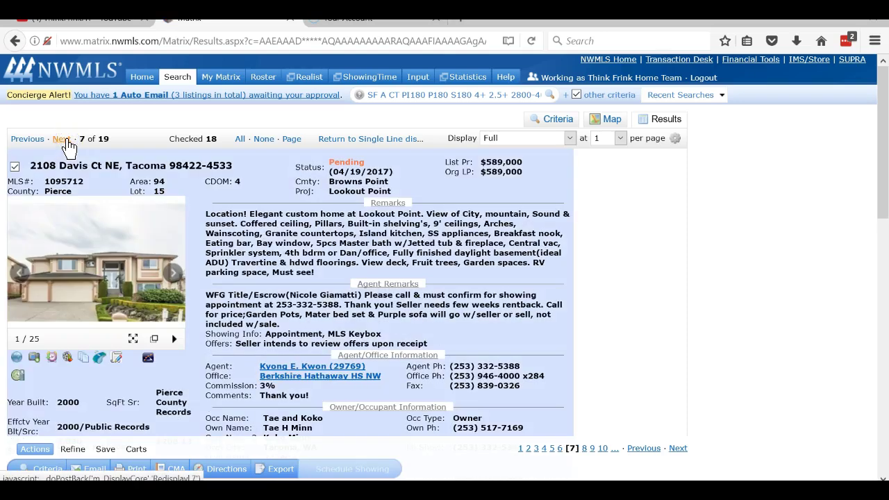
pyautogui.scroll(-2, 76, 298)
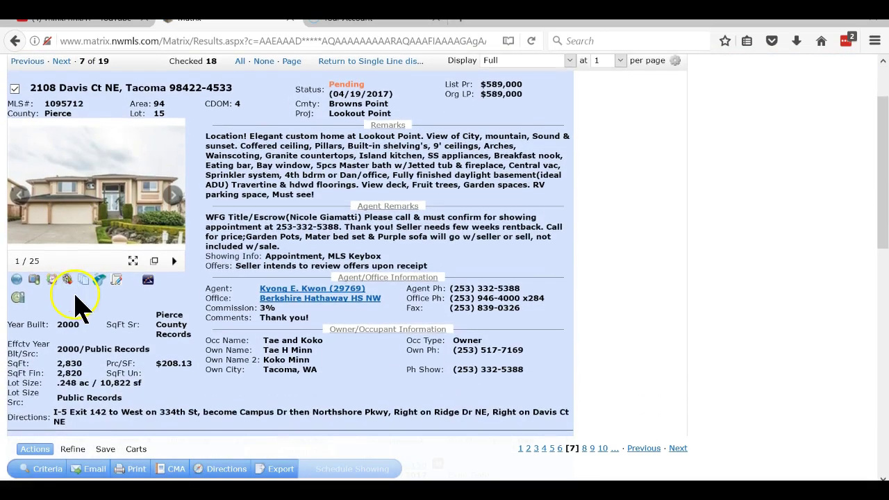
pyautogui.scroll(2, 97, 306)
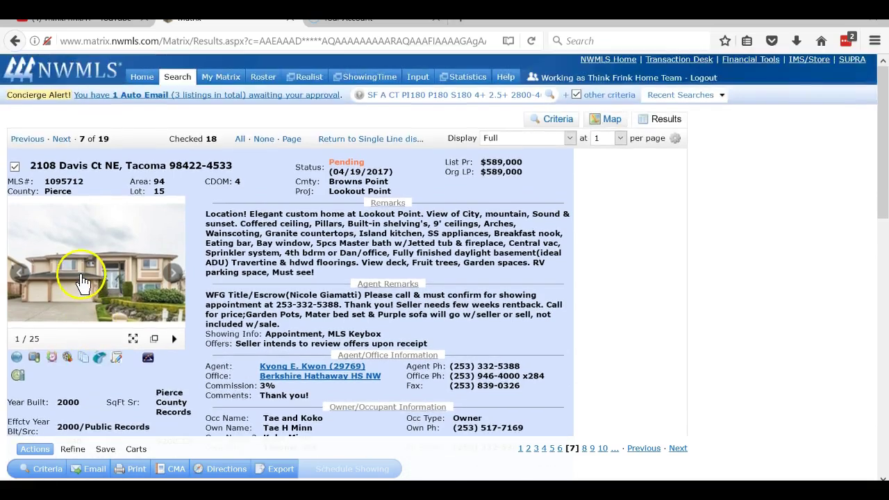
pyautogui.click(82, 275)
pyautogui.click(653, 273)
pyautogui.click(653, 273)
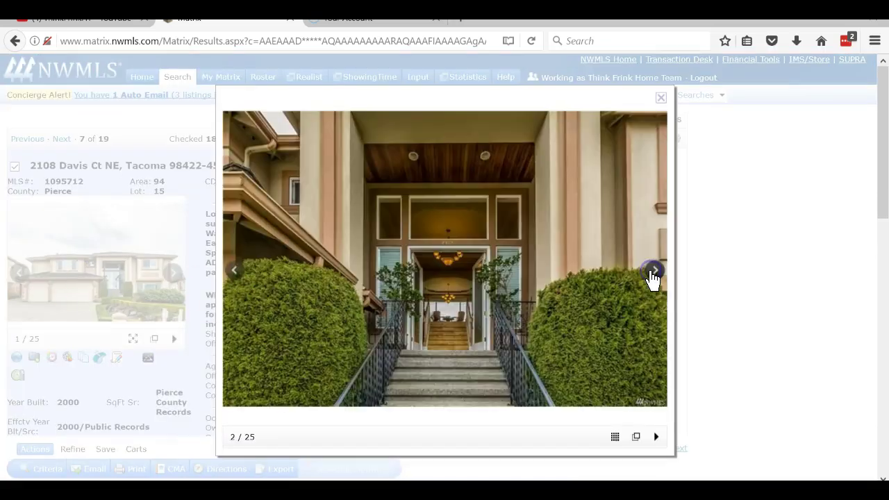
pyautogui.click(653, 273)
pyautogui.click(653, 273)
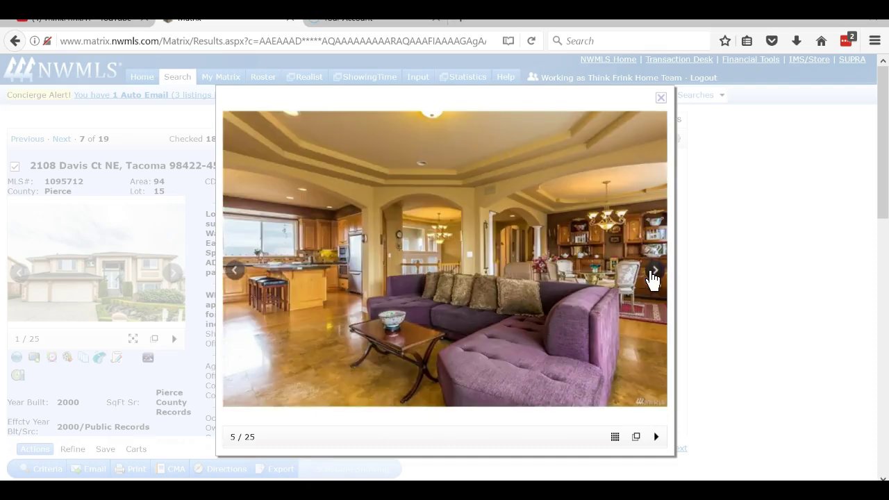
pyautogui.click(653, 273)
pyautogui.click(653, 273)
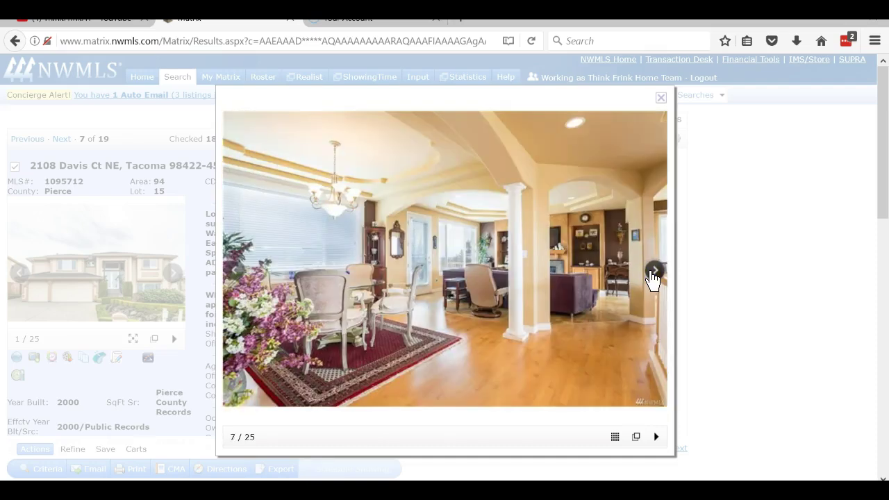
pyautogui.click(653, 273)
pyautogui.click(653, 273)
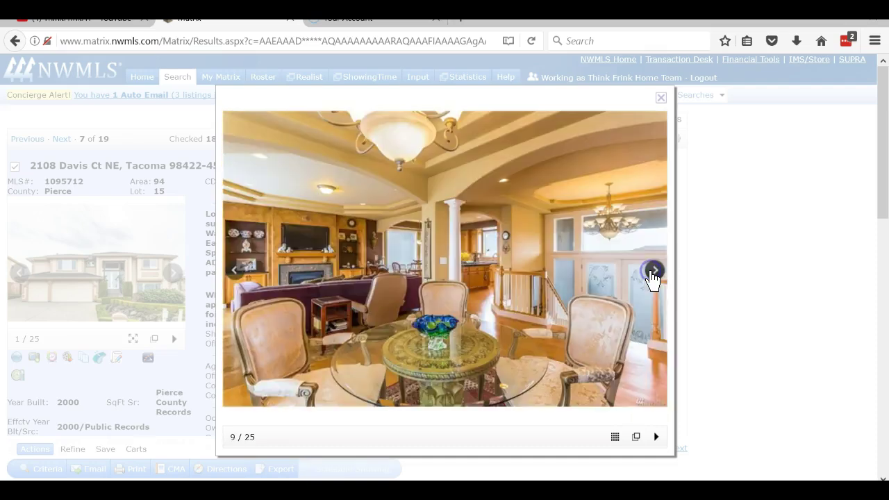
pyautogui.click(653, 273)
pyautogui.click(653, 273)
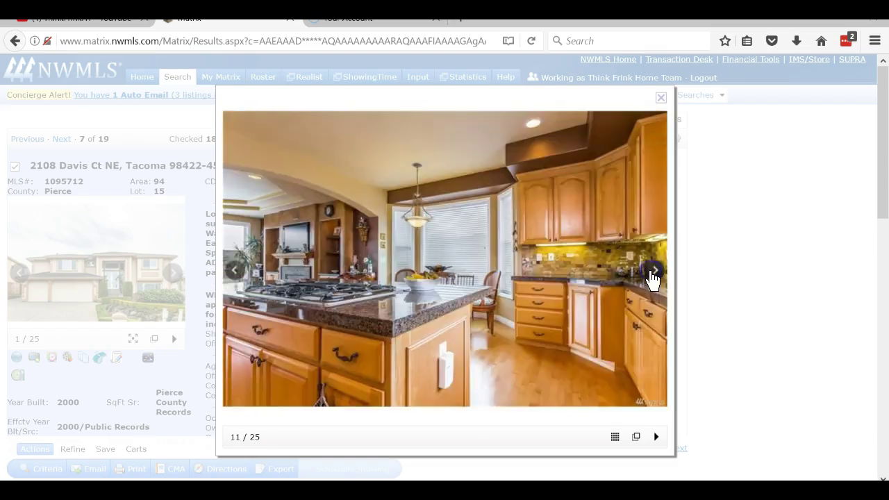
pyautogui.click(653, 273)
pyautogui.click(653, 273)
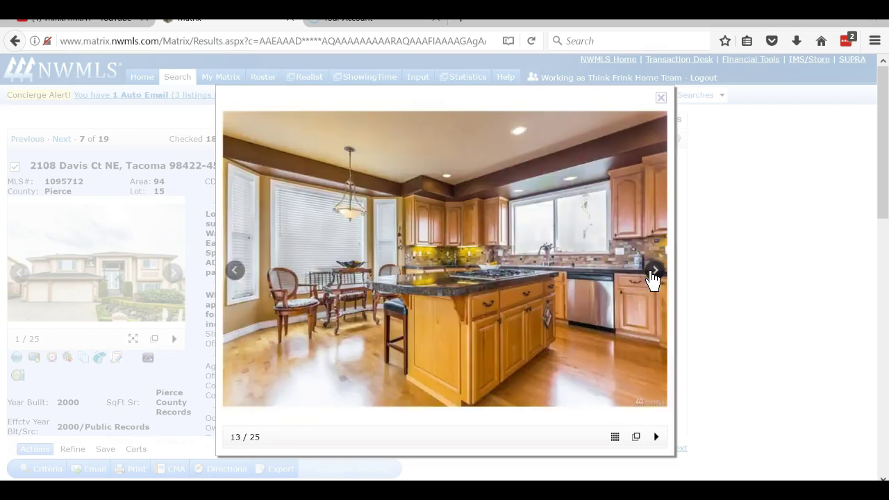
pyautogui.click(653, 273)
pyautogui.click(653, 273)
pyautogui.click(653, 273)
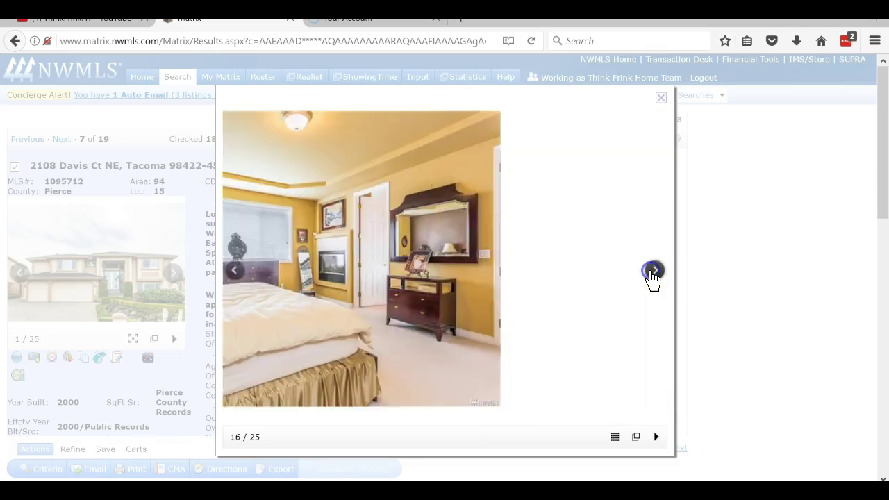
pyautogui.click(653, 273)
pyautogui.click(653, 273)
pyautogui.click(653, 273)
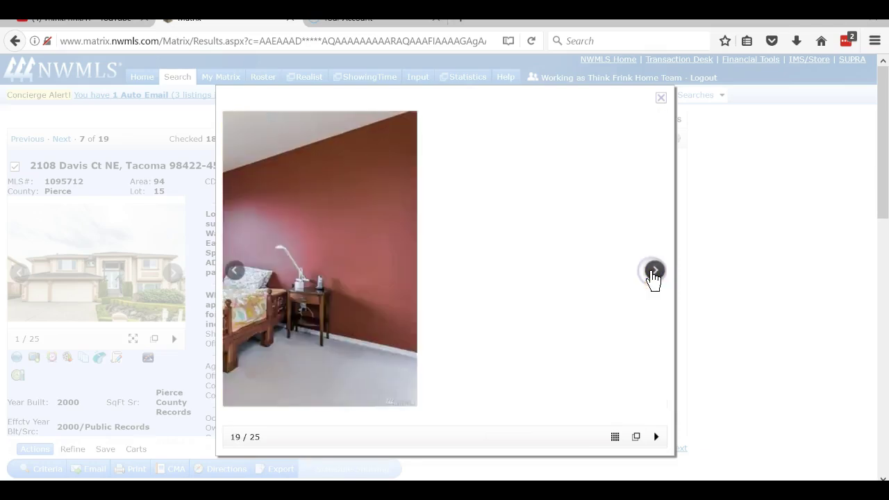
pyautogui.click(653, 273)
pyautogui.click(653, 273)
pyautogui.click(653, 273)
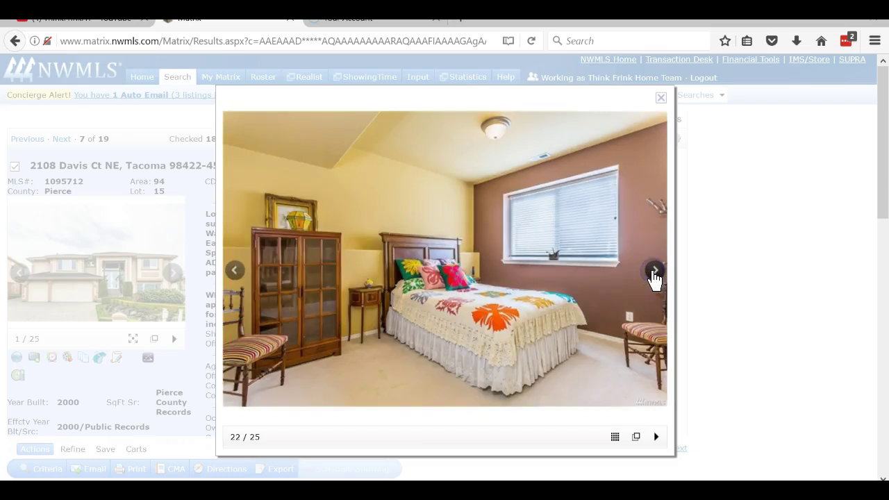
pyautogui.click(653, 273)
pyautogui.click(654, 276)
pyautogui.click(654, 276)
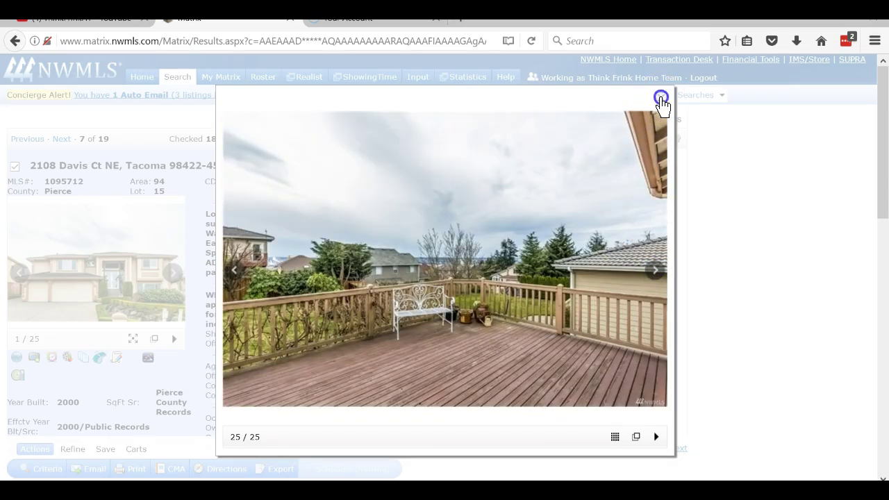
pyautogui.click(661, 99)
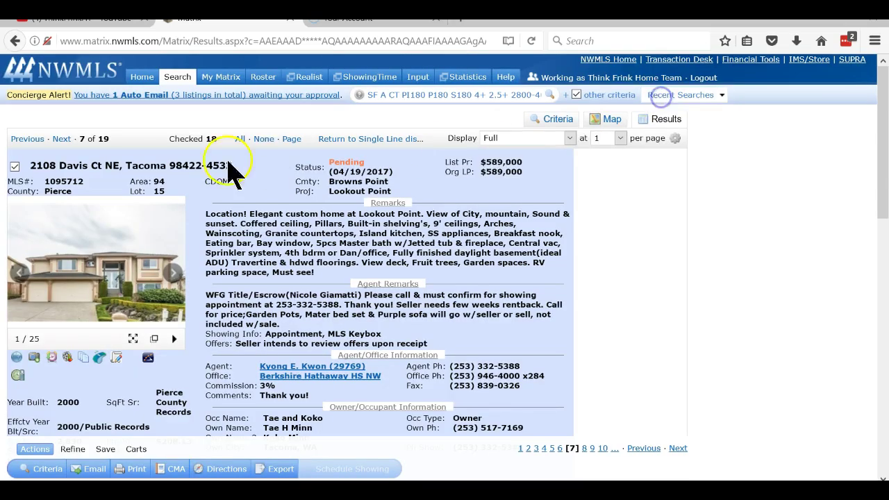
pyautogui.click(62, 140)
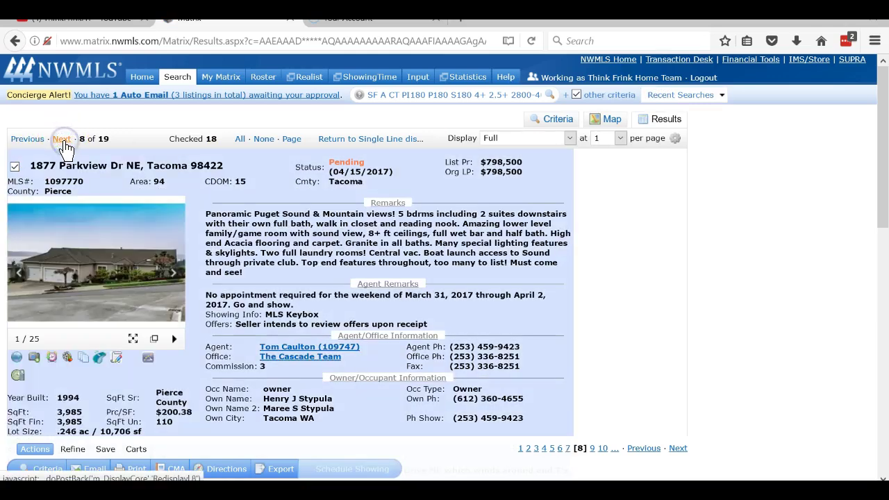
pyautogui.click(15, 167)
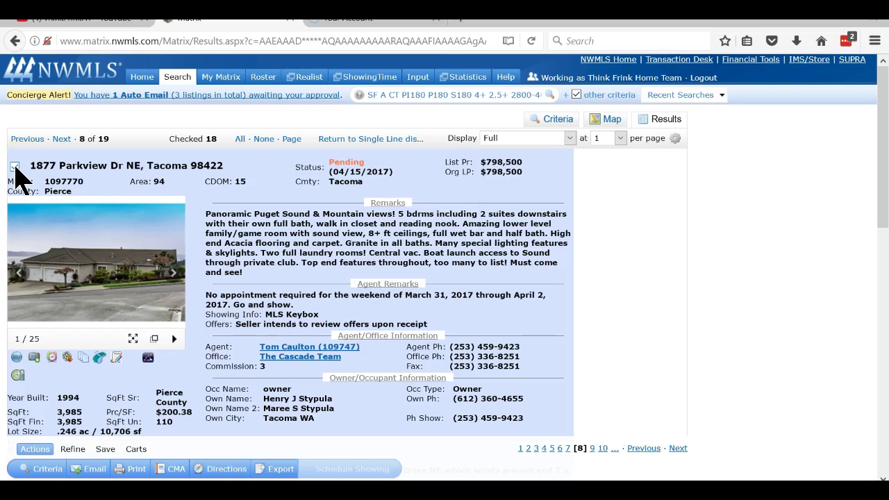
pyautogui.click(62, 141)
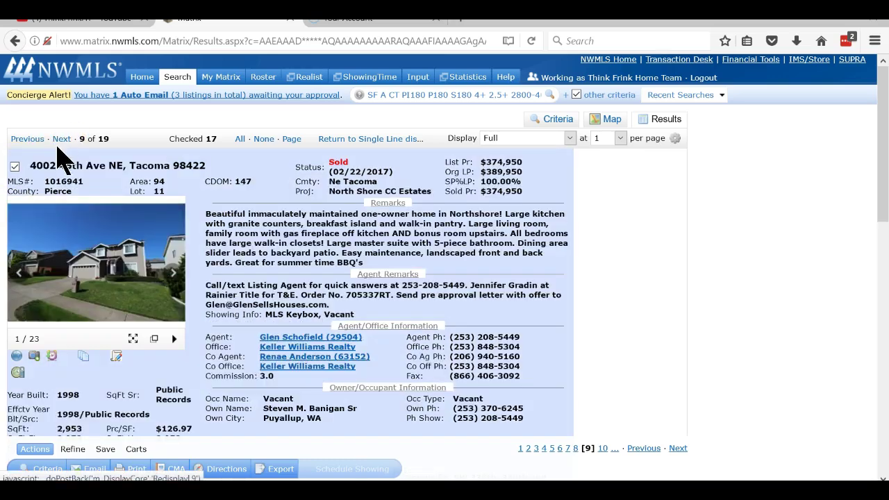
pyautogui.click(84, 264)
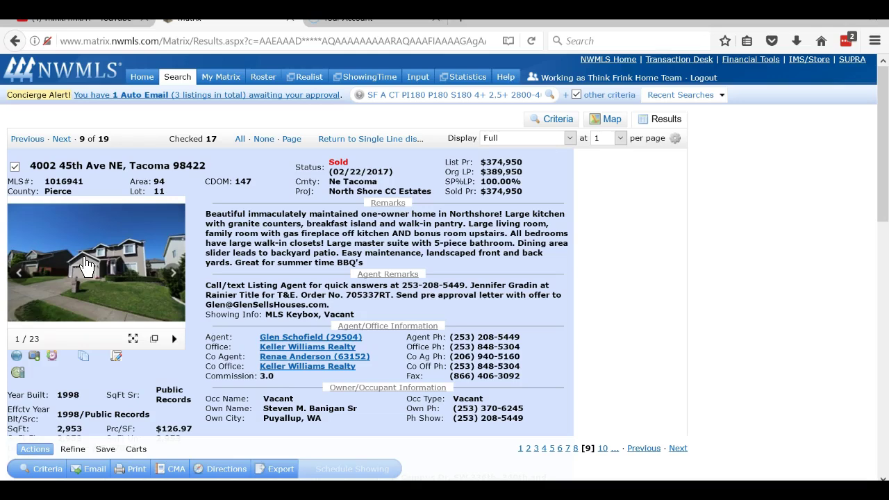
pyautogui.click(85, 264)
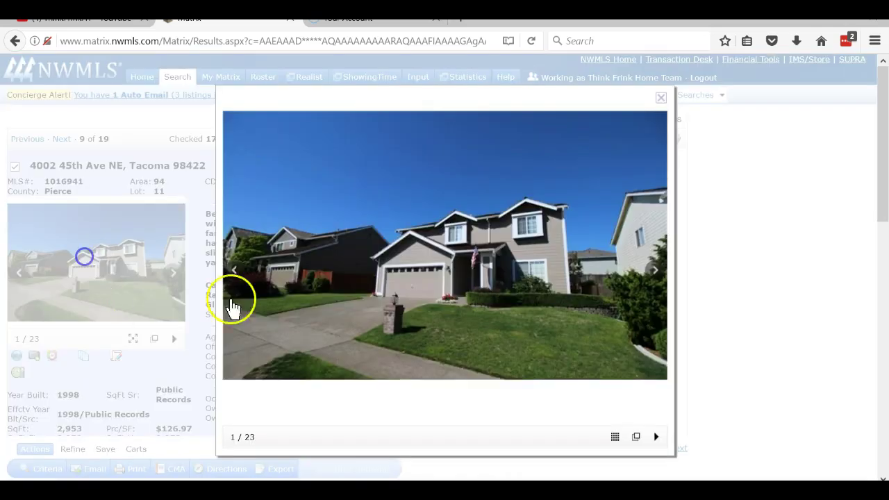
pyautogui.click(654, 272)
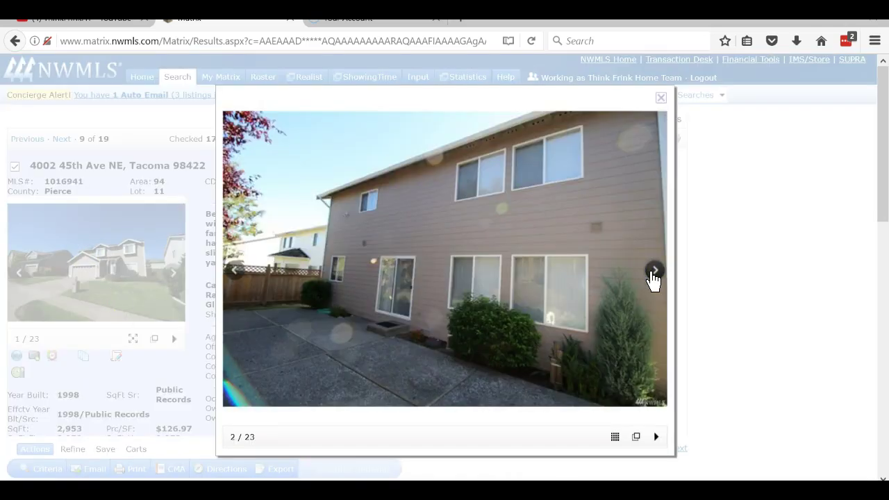
pyautogui.click(654, 271)
pyautogui.click(654, 271)
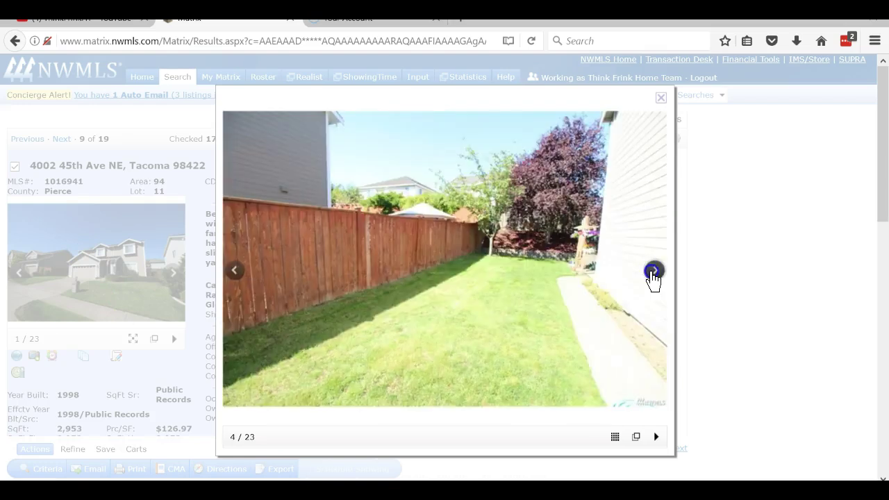
pyautogui.click(654, 271)
pyautogui.click(654, 271)
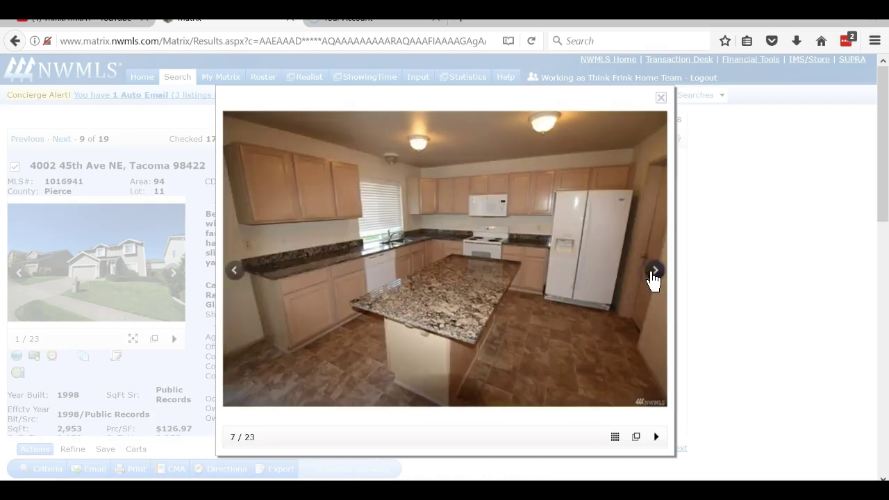
pyautogui.click(654, 271)
pyautogui.click(661, 97)
pyautogui.click(107, 182)
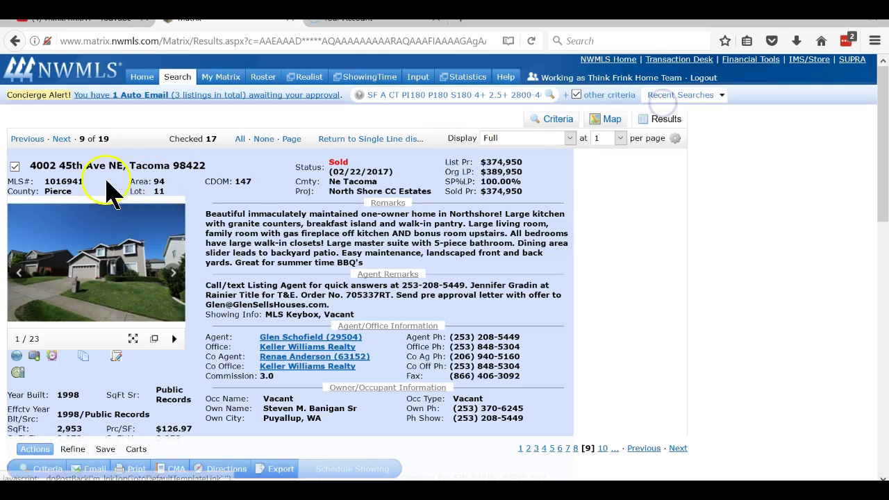
pyautogui.click(15, 166)
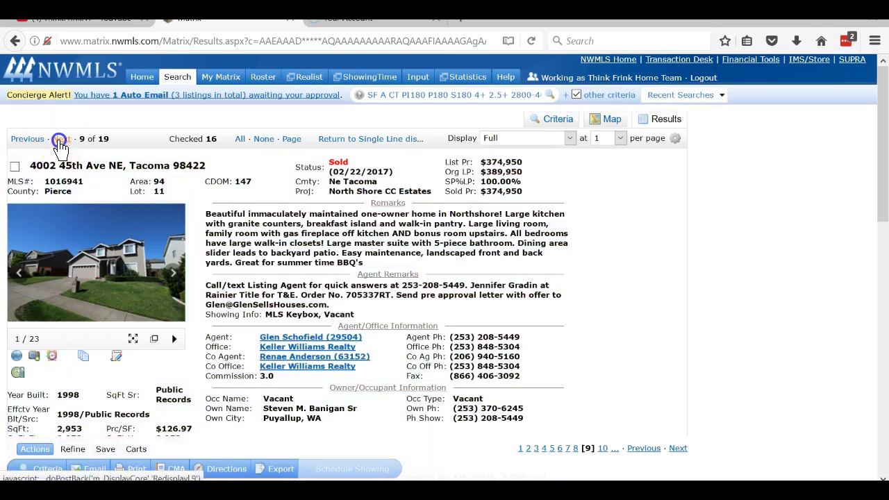
pyautogui.click(61, 142)
pyautogui.click(83, 255)
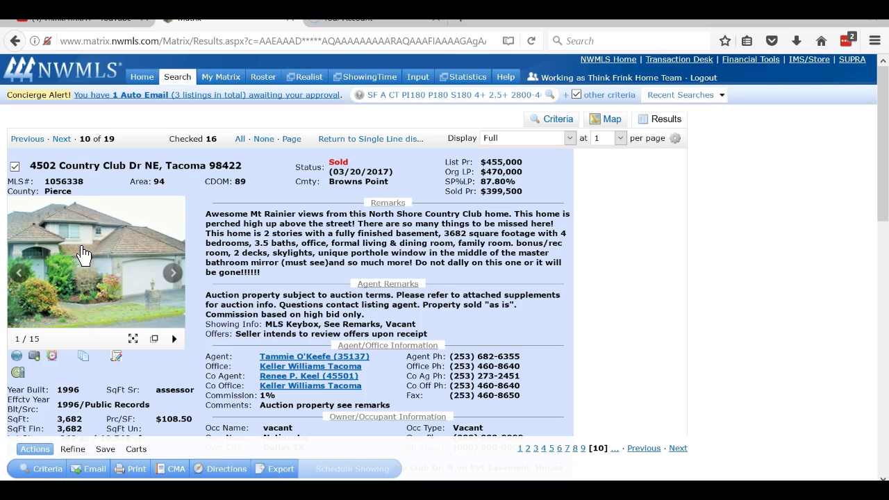
pyautogui.click(15, 167)
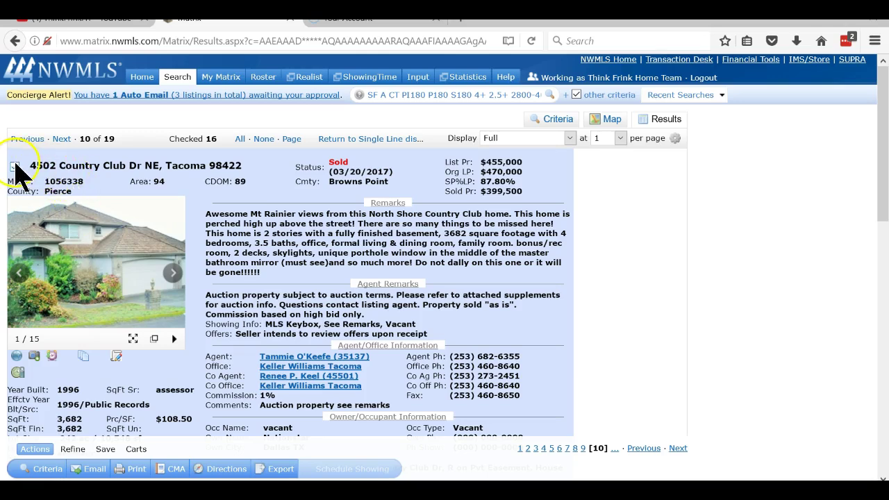
pyautogui.click(60, 140)
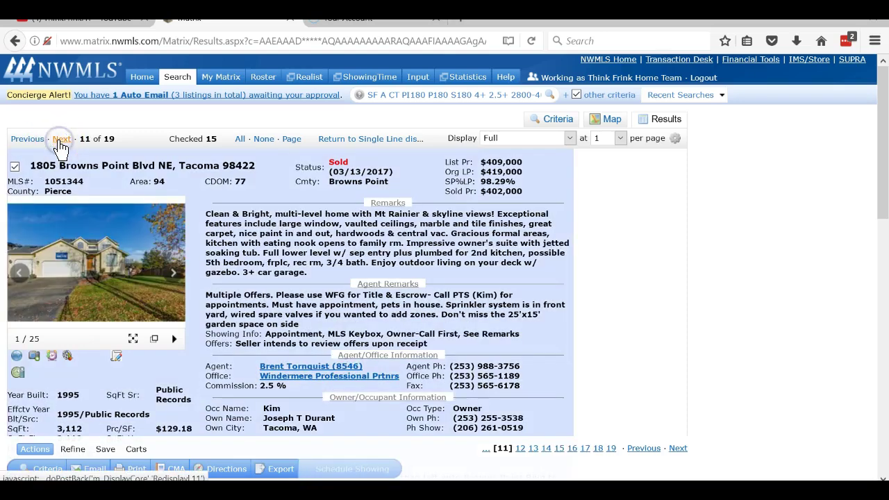
pyautogui.click(78, 278)
pyautogui.click(654, 272)
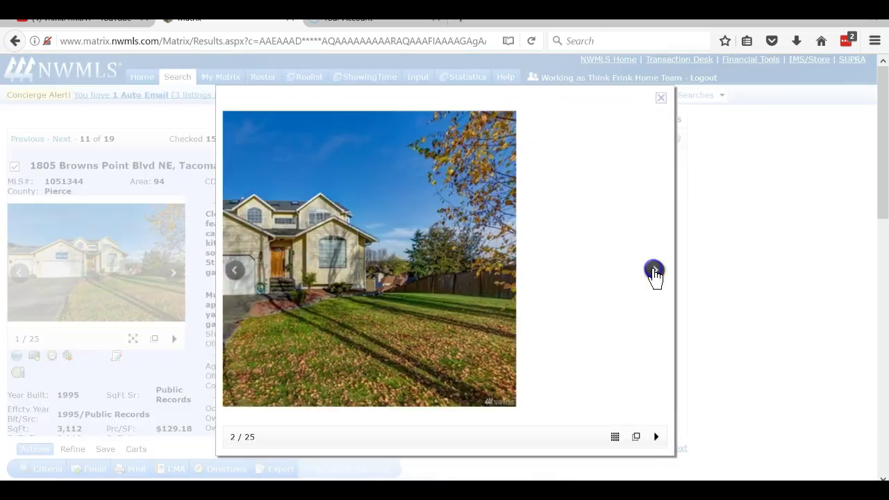
pyautogui.click(655, 273)
pyautogui.click(654, 272)
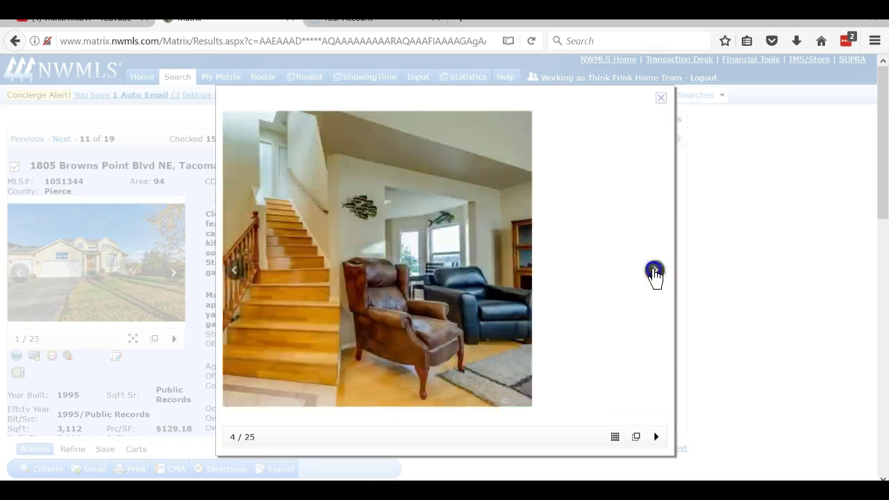
pyautogui.click(654, 271)
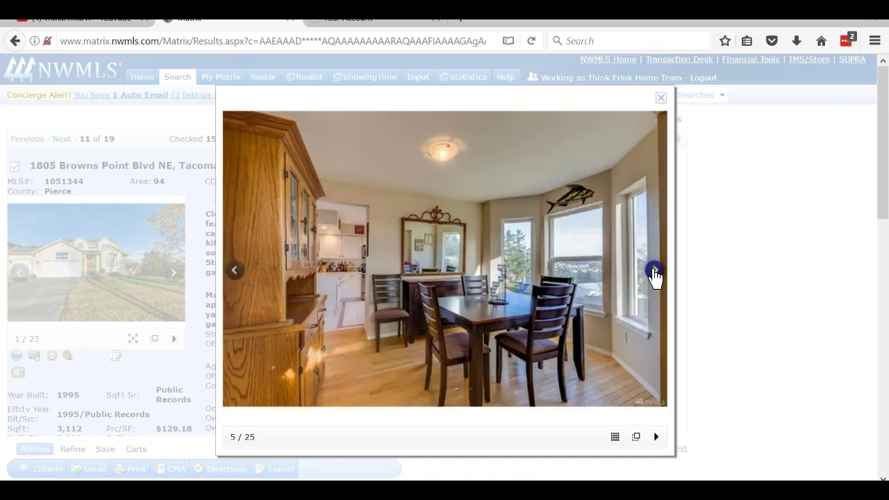
pyautogui.click(654, 272)
pyautogui.click(655, 272)
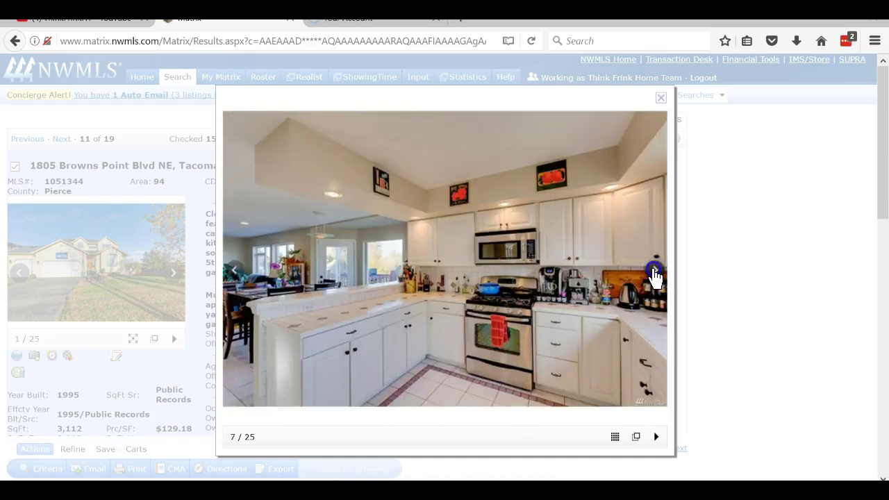
pyautogui.click(654, 272)
pyautogui.click(654, 273)
pyautogui.click(654, 273)
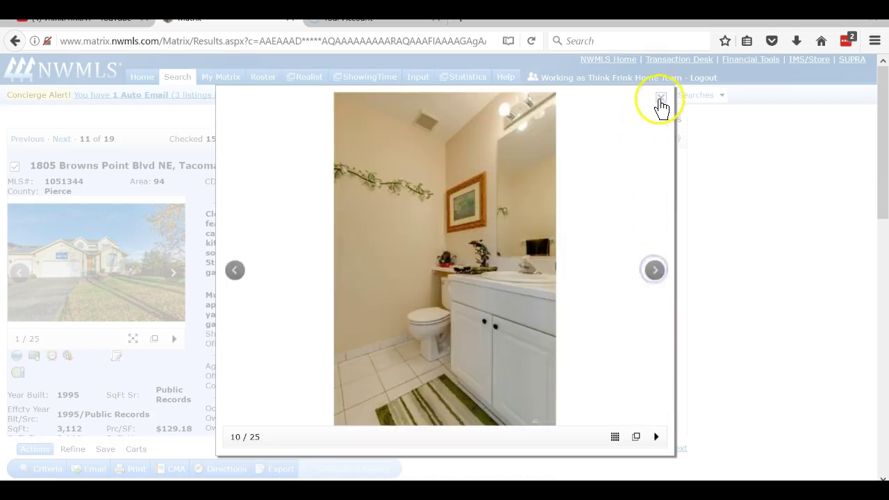
pyautogui.click(659, 99)
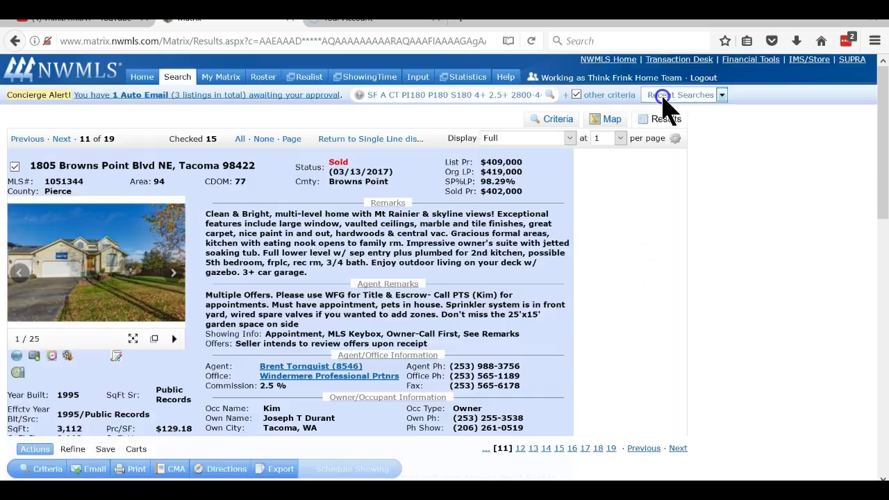
pyautogui.click(14, 168)
pyautogui.click(62, 141)
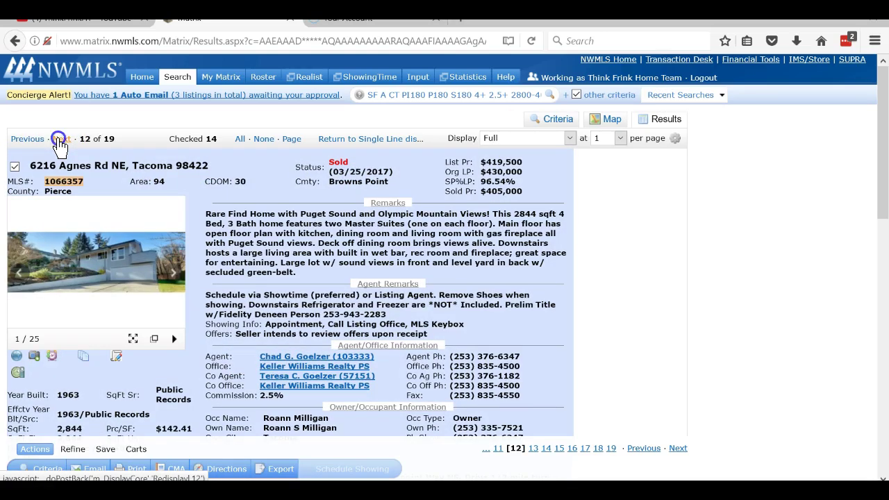
pyautogui.click(61, 141)
pyautogui.click(25, 139)
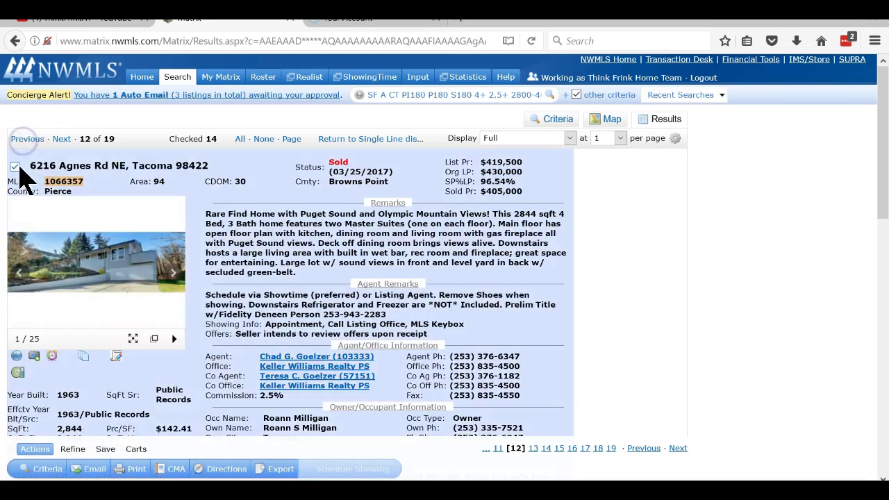
pyautogui.click(14, 168)
pyautogui.click(61, 141)
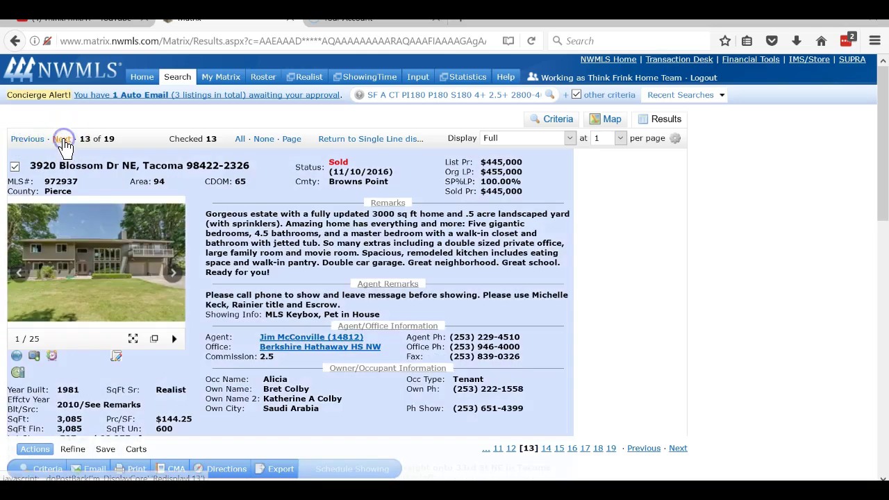
pyautogui.click(62, 141)
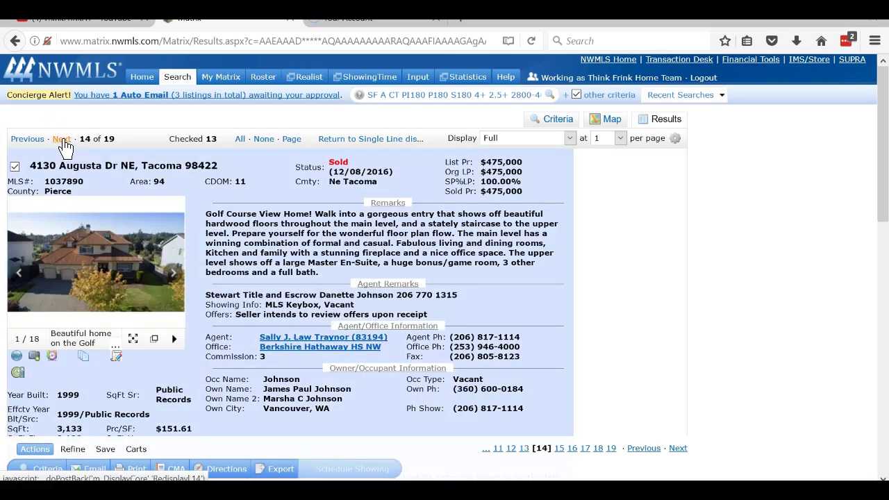
pyautogui.click(93, 234)
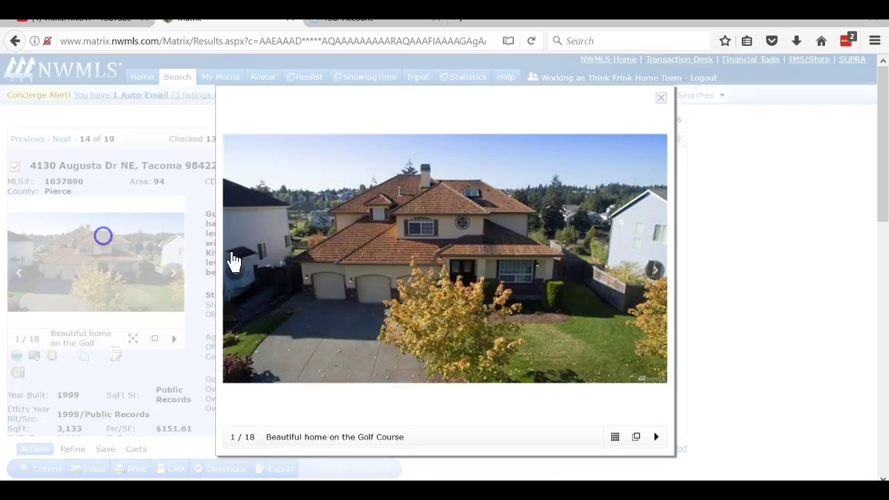
pyautogui.click(649, 271)
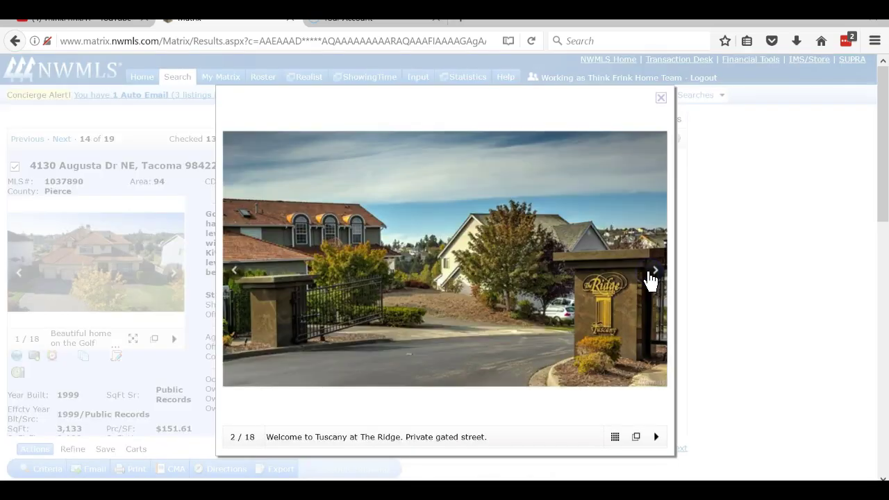
pyautogui.click(651, 273)
pyautogui.click(651, 272)
pyautogui.click(651, 273)
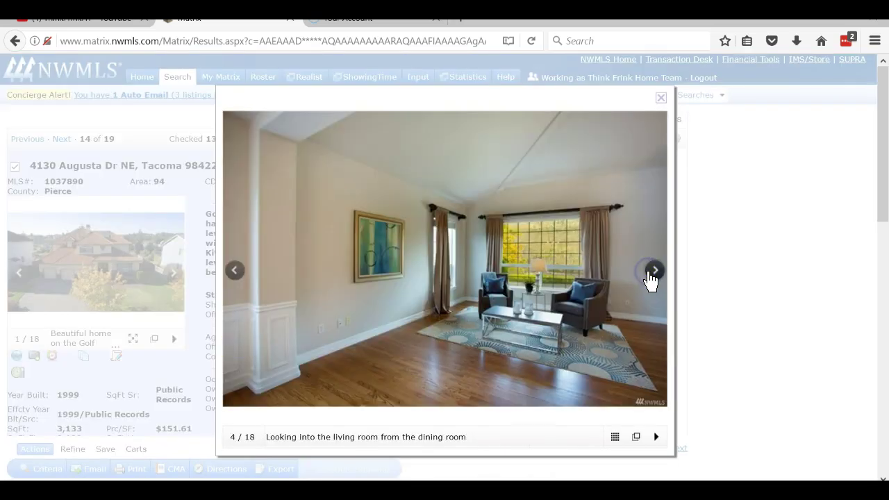
pyautogui.click(650, 272)
pyautogui.click(651, 272)
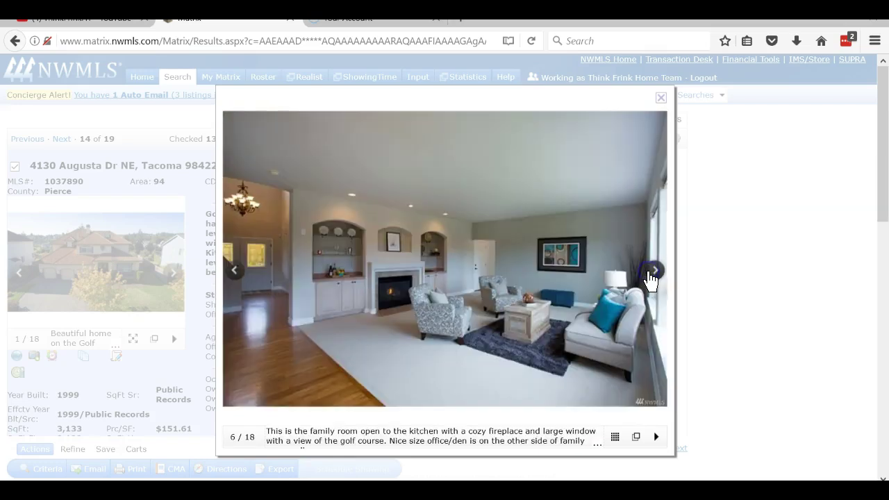
pyautogui.click(651, 273)
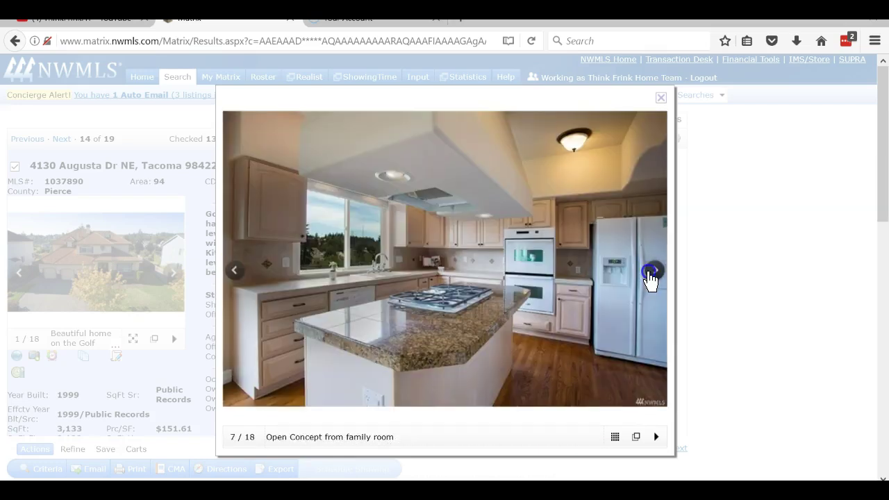
pyautogui.click(650, 273)
pyautogui.click(650, 273)
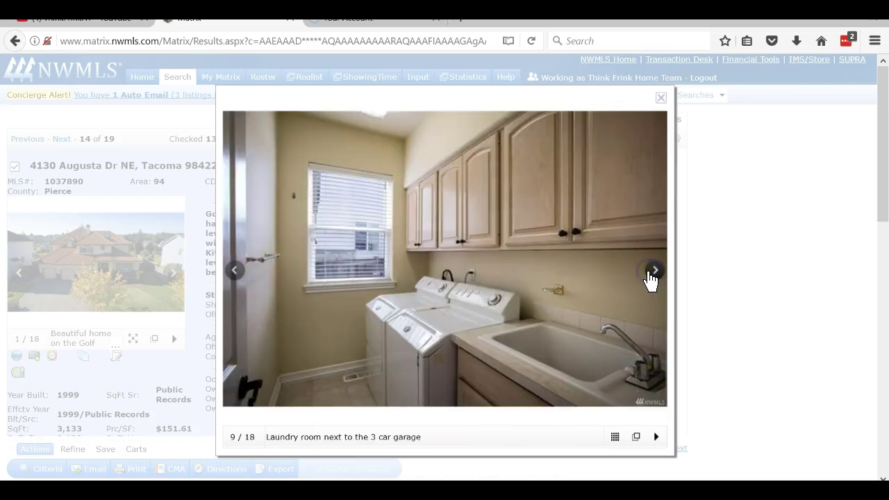
pyautogui.click(650, 273)
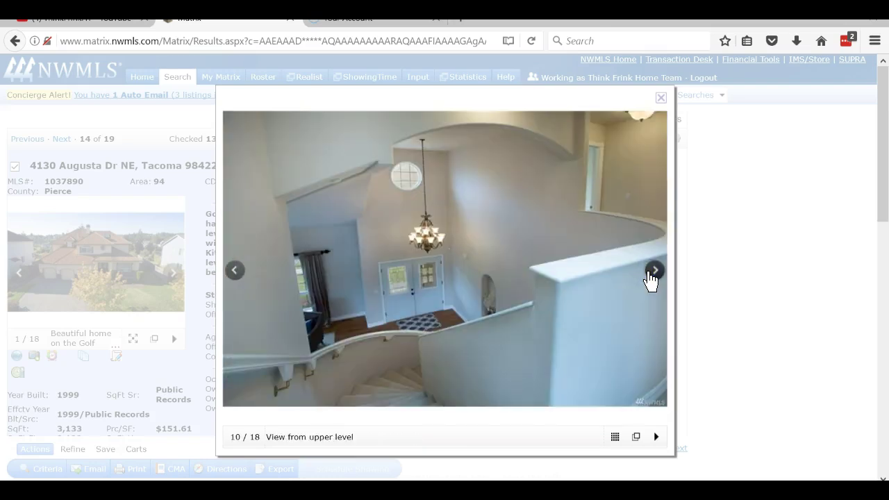
pyautogui.click(651, 273)
pyautogui.click(650, 273)
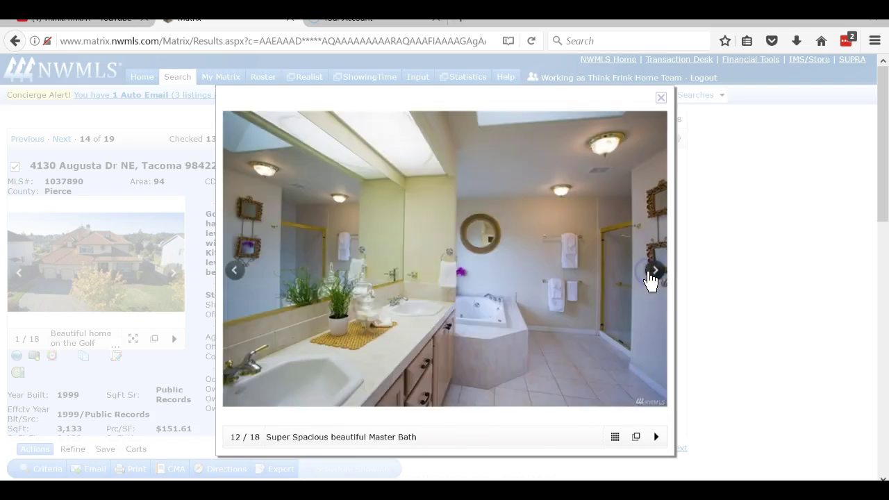
pyautogui.click(651, 272)
pyautogui.click(650, 273)
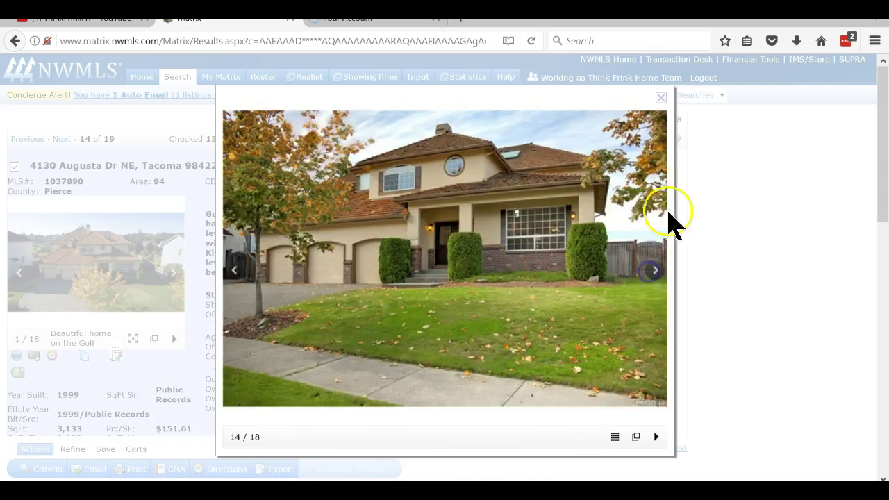
pyautogui.click(660, 97)
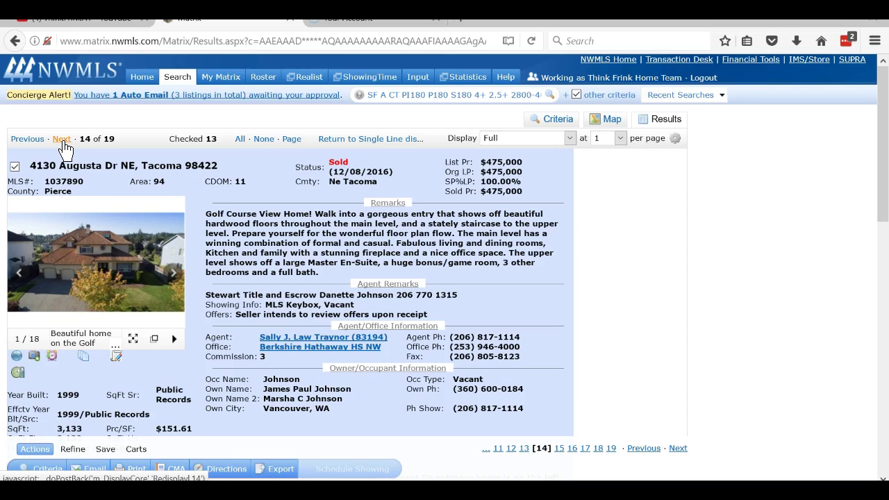
pyautogui.click(62, 141)
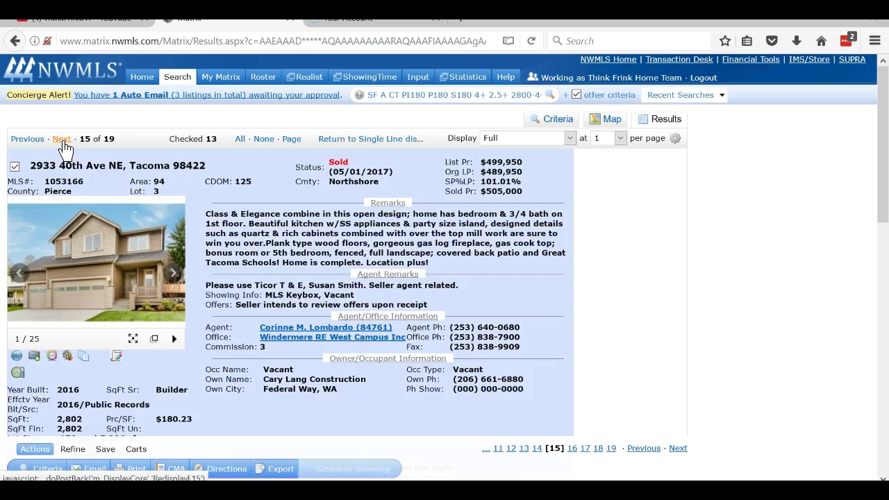
pyautogui.click(61, 141)
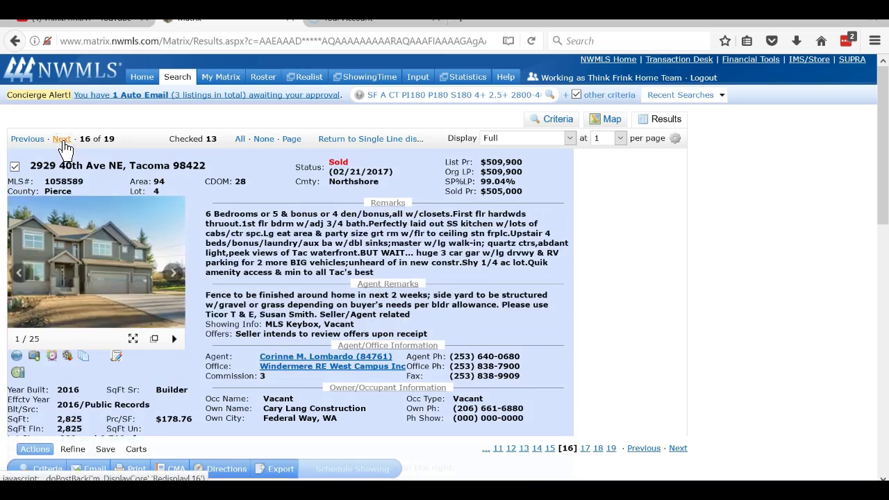
pyautogui.click(62, 141)
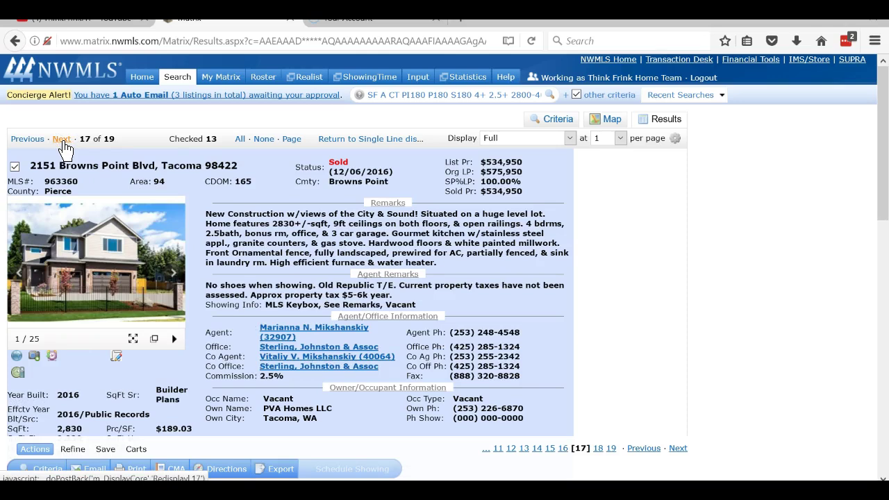
pyautogui.click(15, 166)
pyautogui.click(61, 142)
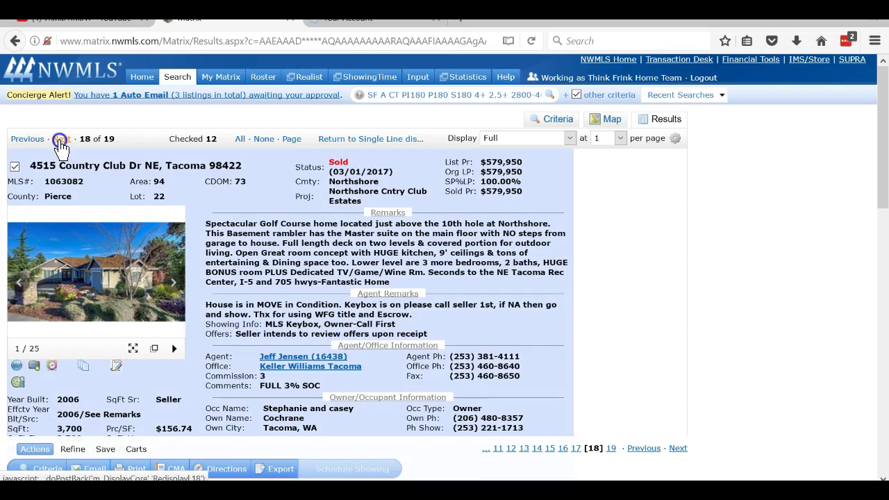
pyautogui.click(61, 142)
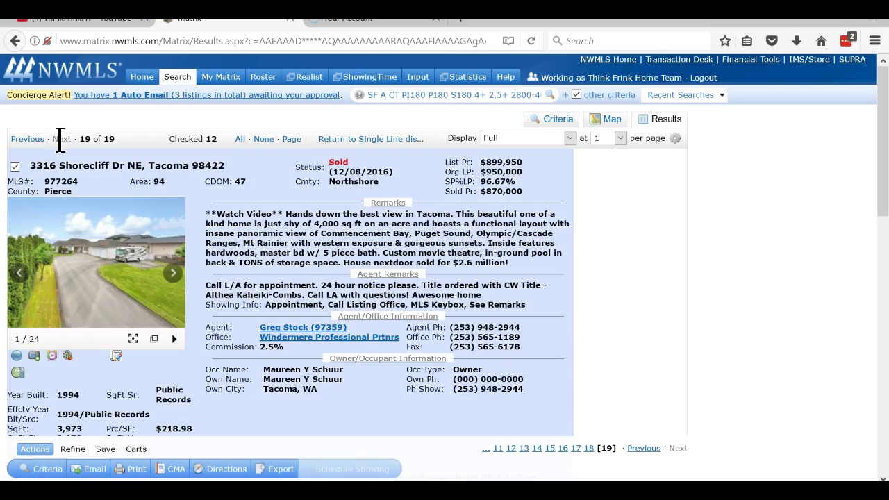
pyautogui.click(14, 167)
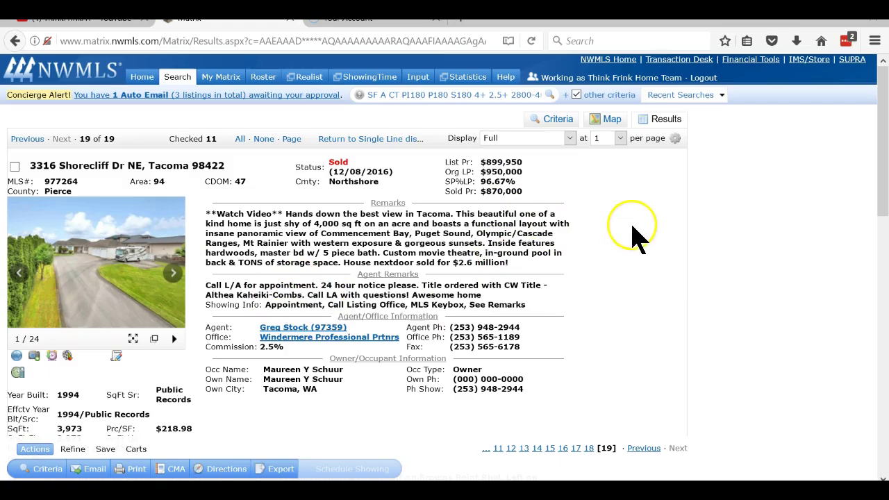
pyautogui.scroll(-10, 635, 247)
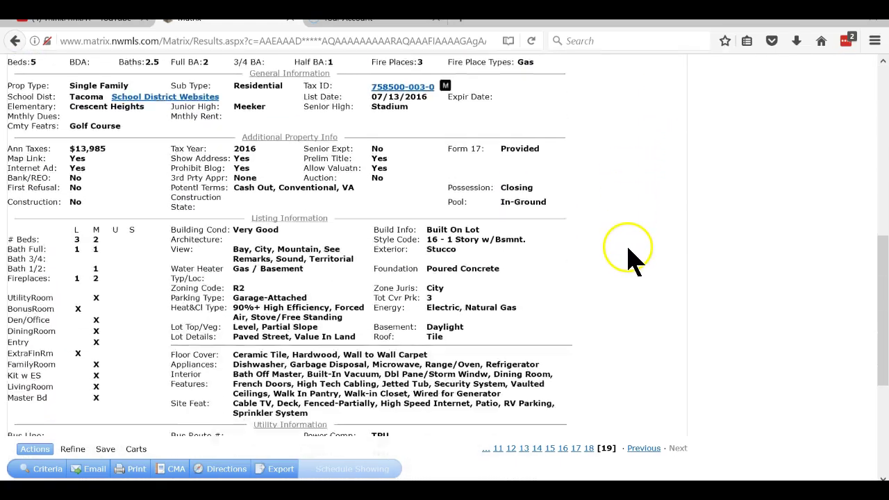
pyautogui.scroll(6, 629, 257)
pyautogui.scroll(-3, 626, 246)
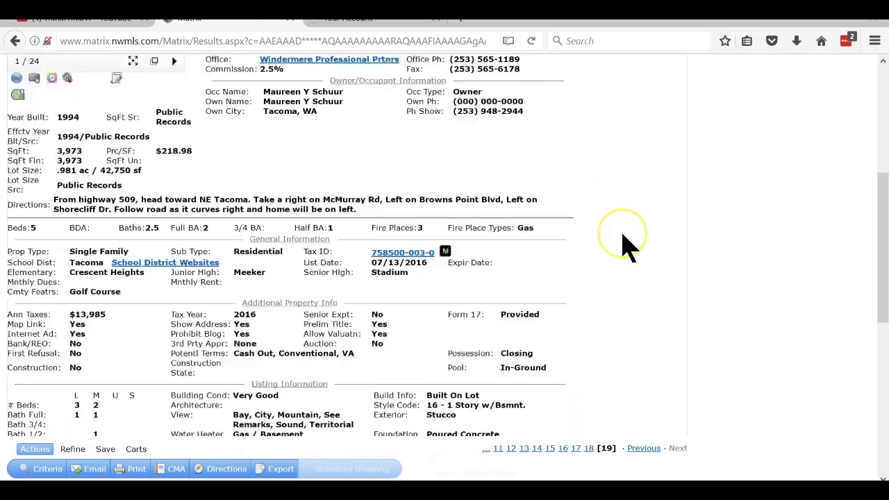
pyautogui.scroll(-8, 625, 247)
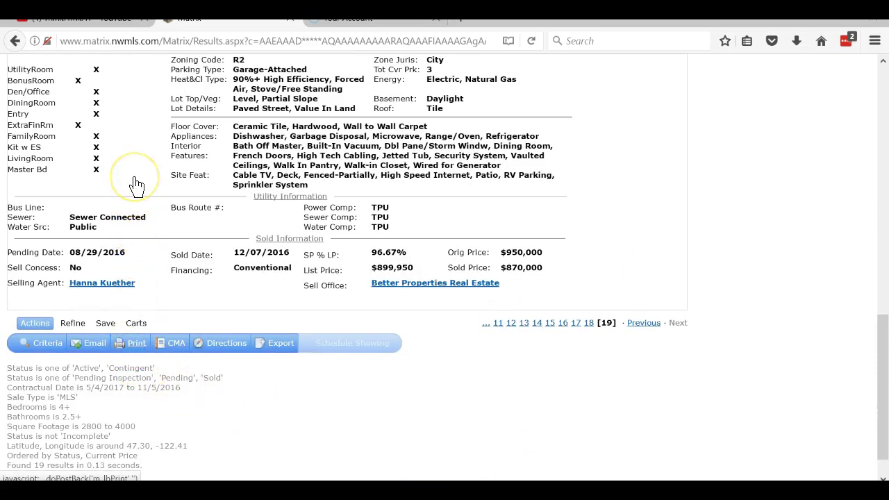
# Print the 11 checked listings as a CMA 1 Line (Landscape) PDF.
pyautogui.click(135, 343)
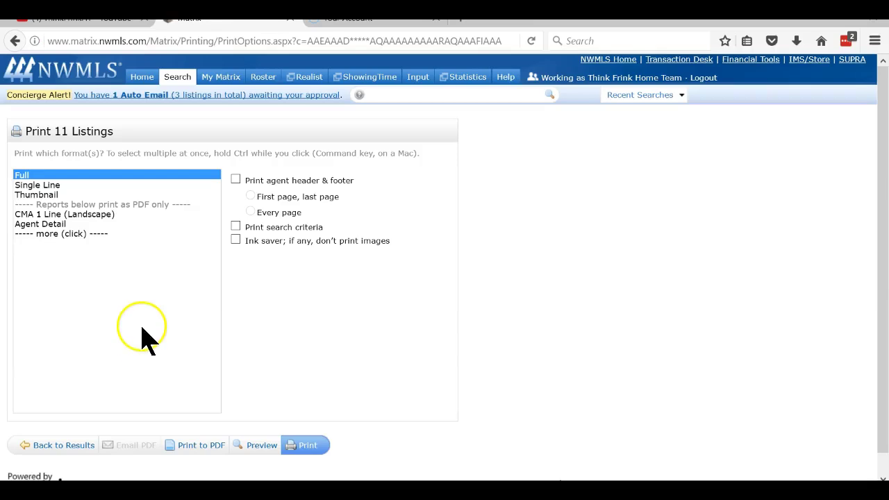
pyautogui.click(57, 215)
pyautogui.click(193, 447)
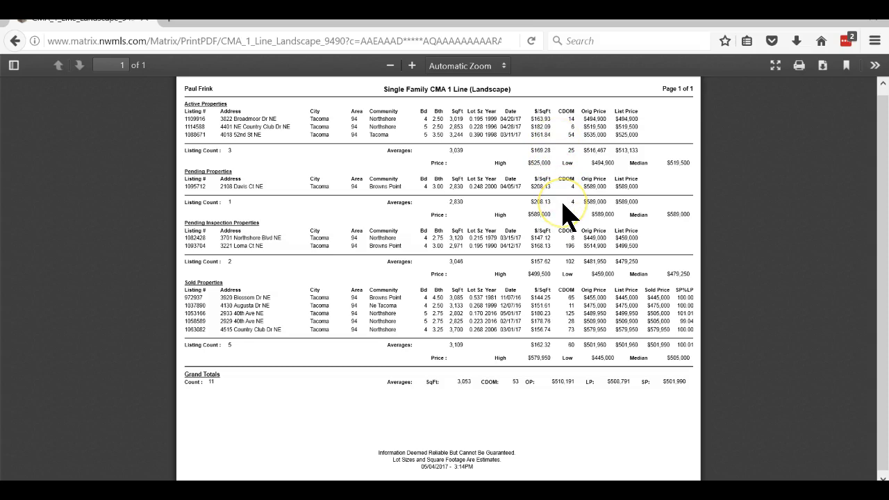
# Look over the CMA PDF report, then close it to return to the print options.
pyautogui.scroll(-1, 566, 217)
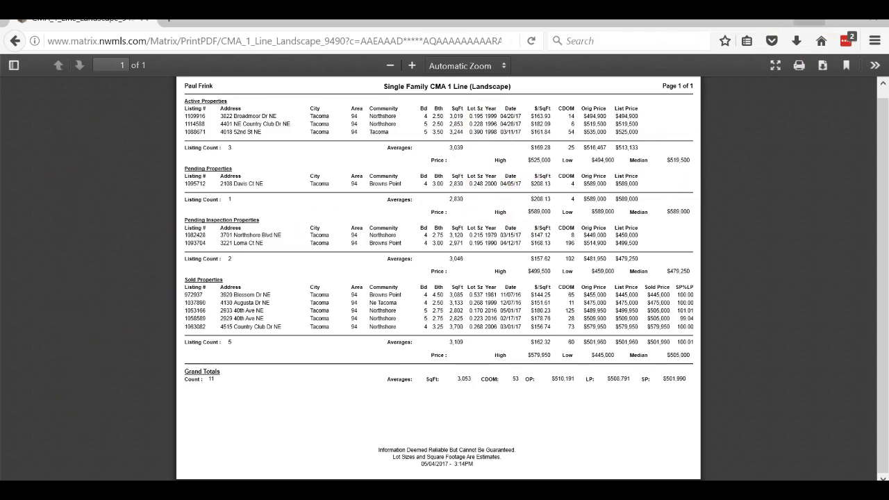
pyautogui.click(878, 25)
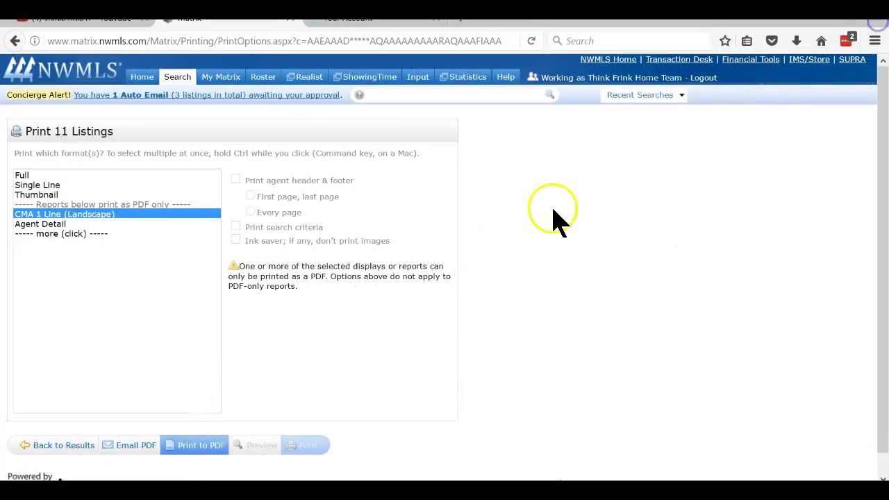
# Go back to the search results and reopen the Criteria form.
pyautogui.click(61, 448)
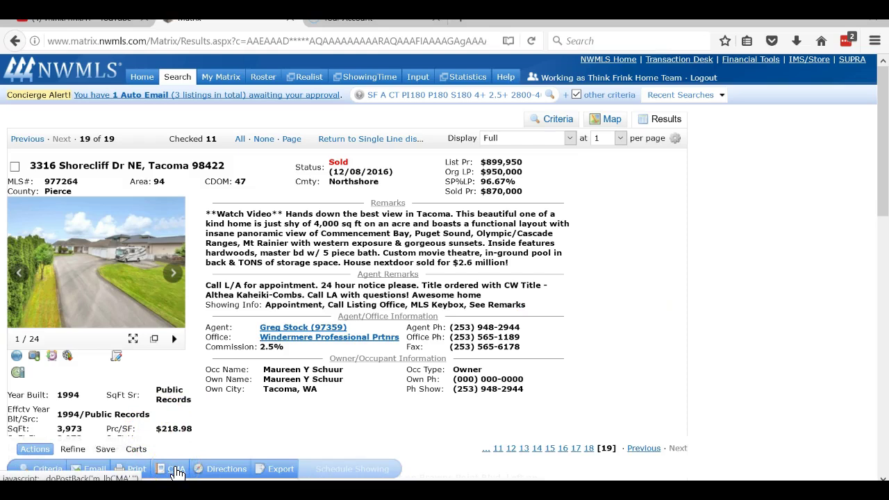
pyautogui.click(137, 470)
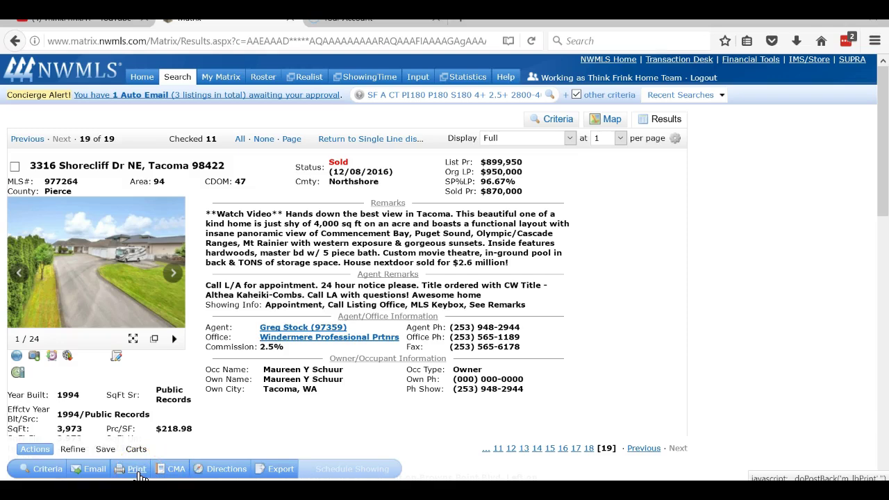
pyautogui.click(58, 470)
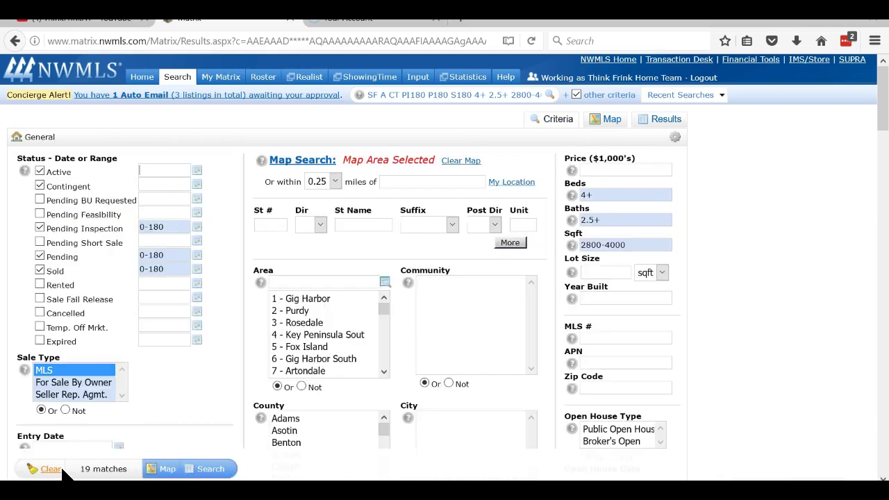
# Limit the status filter to active by unchecking Contingent, Pending Inspection, Pending and Sold.
pyautogui.click(39, 187)
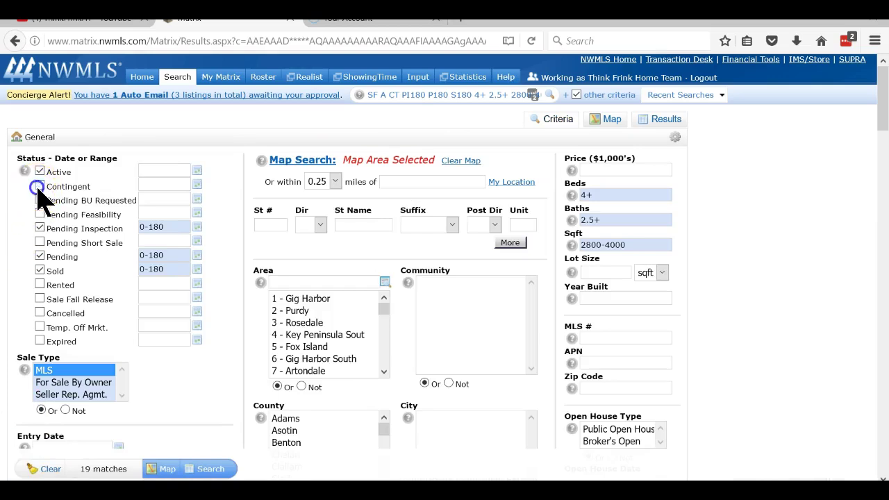
pyautogui.click(39, 229)
pyautogui.click(39, 256)
pyautogui.click(39, 270)
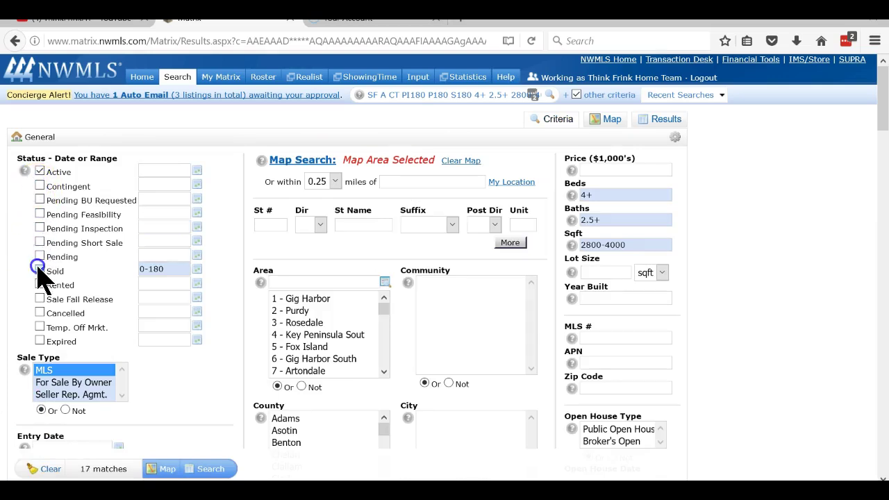
# Clear the Beds, Baths and Sqft requirements.
pyautogui.click(618, 194)
pyautogui.press('BackSpace')
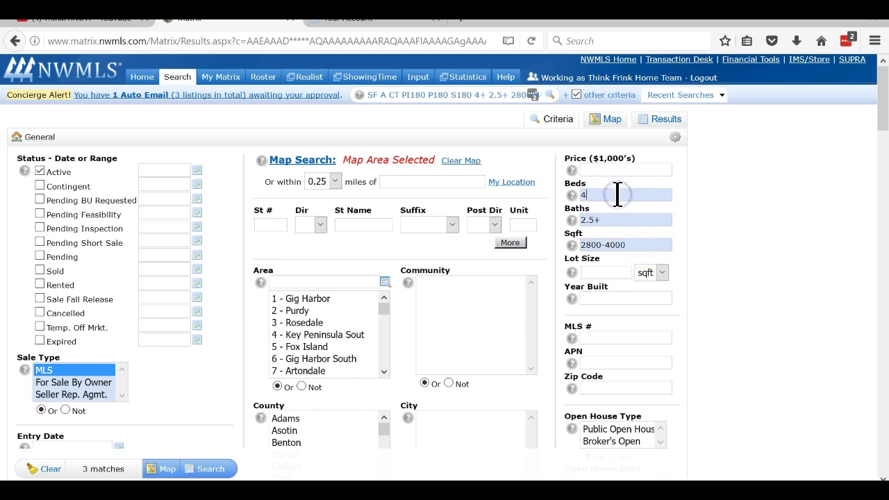
pyautogui.press('BackSpace')
pyautogui.click(612, 214)
pyautogui.press('BackSpace')
pyautogui.press('BackSpace')
pyautogui.press('BackSpace')
pyautogui.press('BackSpace')
pyautogui.click(639, 243)
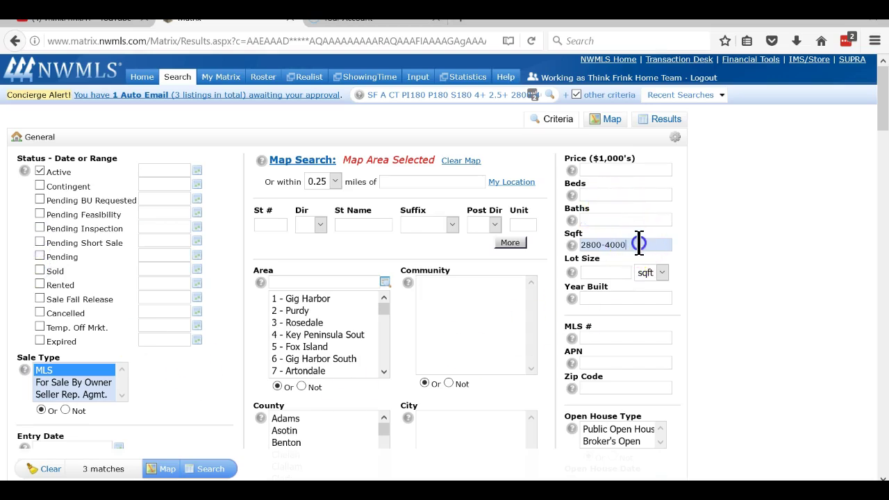
pyautogui.press('BackSpace')
pyautogui.press('BackSpace')
pyautogui.press('BackSpace')
pyautogui.press('BackSpace')
pyautogui.press('BackSpace')
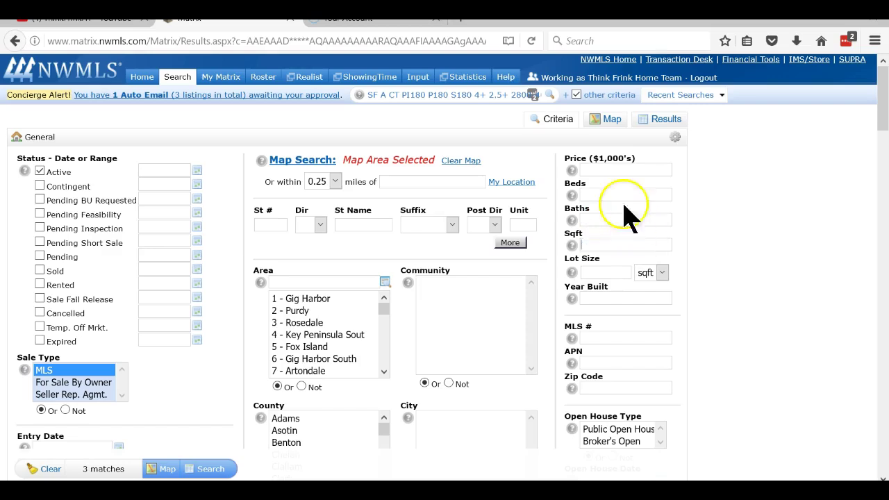
# Enter Price 500-550 and Area 94,95, then run the search.
pyautogui.click(635, 169)
pyautogui.write('5500')
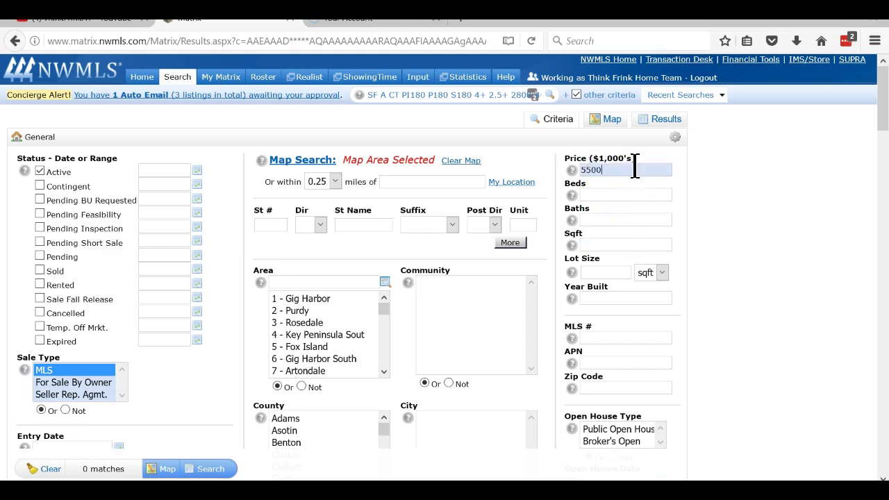
pyautogui.press('BackSpace')
pyautogui.press('BackSpace')
pyautogui.press('BackSpace')
pyautogui.write('00-550')
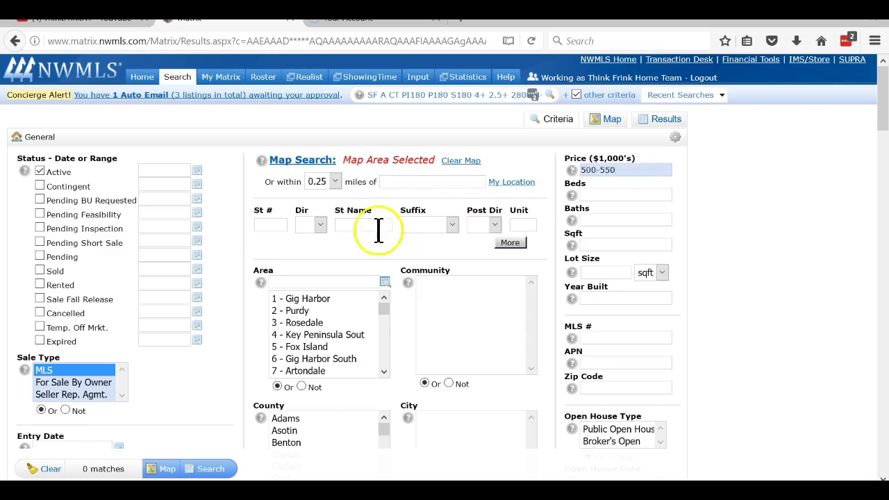
pyautogui.click(321, 282)
pyautogui.write('9')
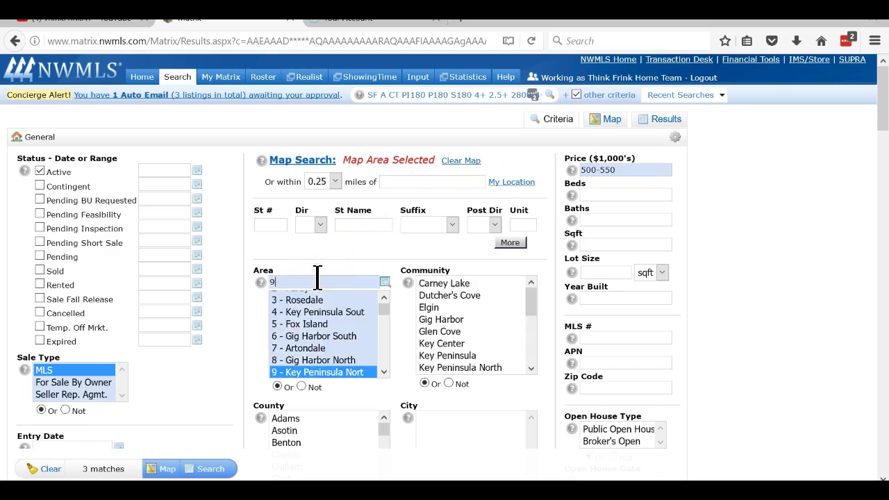
pyautogui.write('4,95')
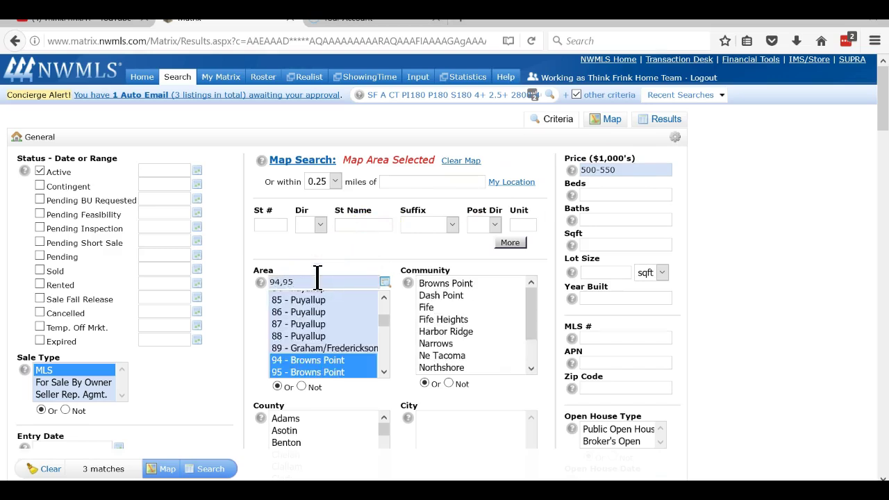
pyautogui.click(208, 469)
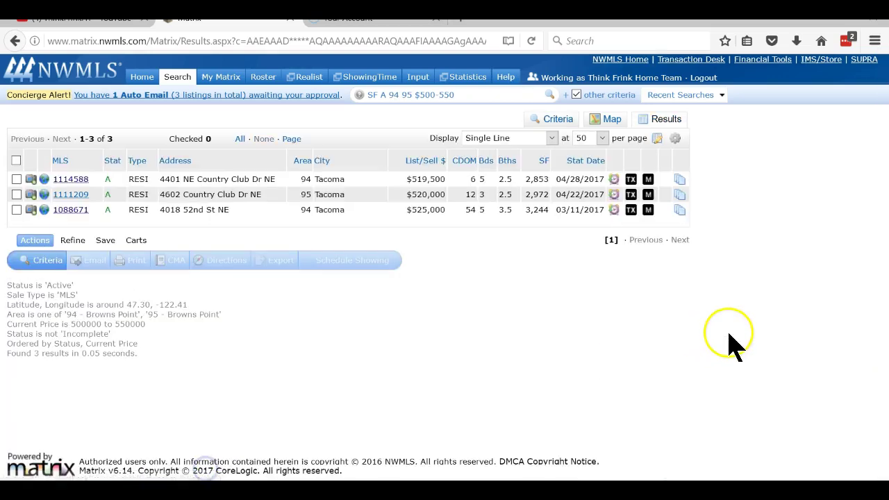
pyautogui.click(71, 178)
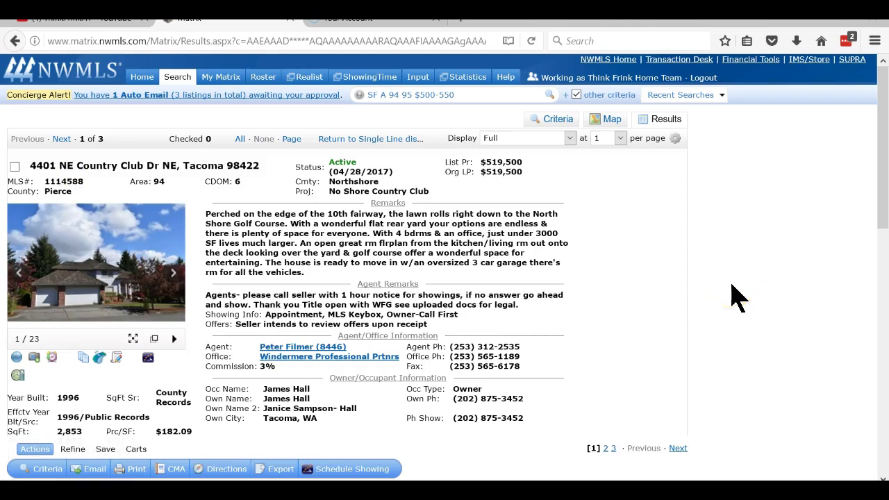
pyautogui.click(62, 140)
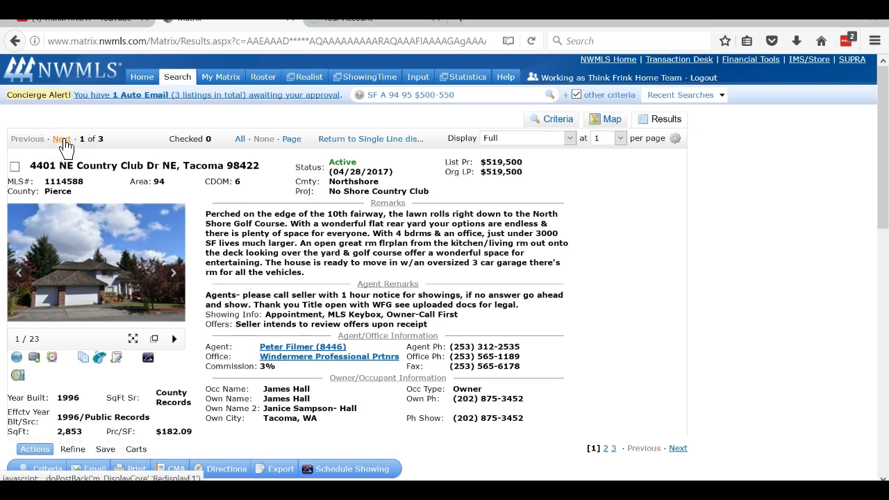
pyautogui.click(63, 140)
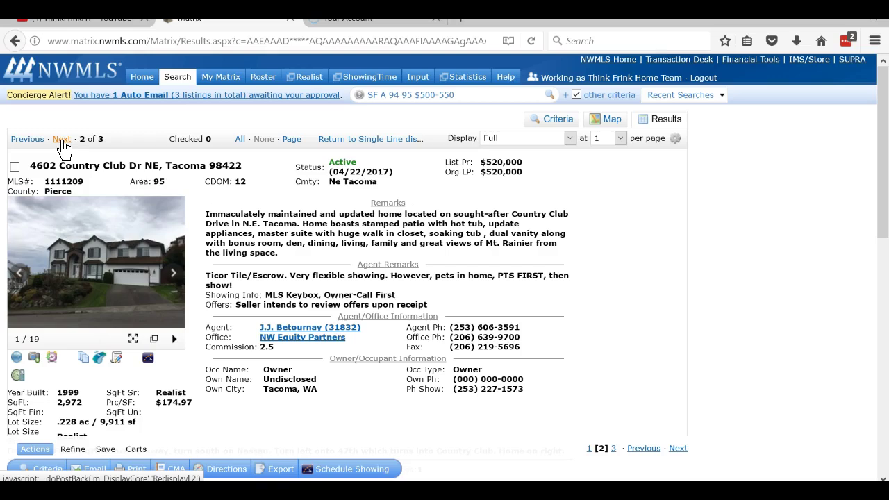
pyautogui.click(61, 139)
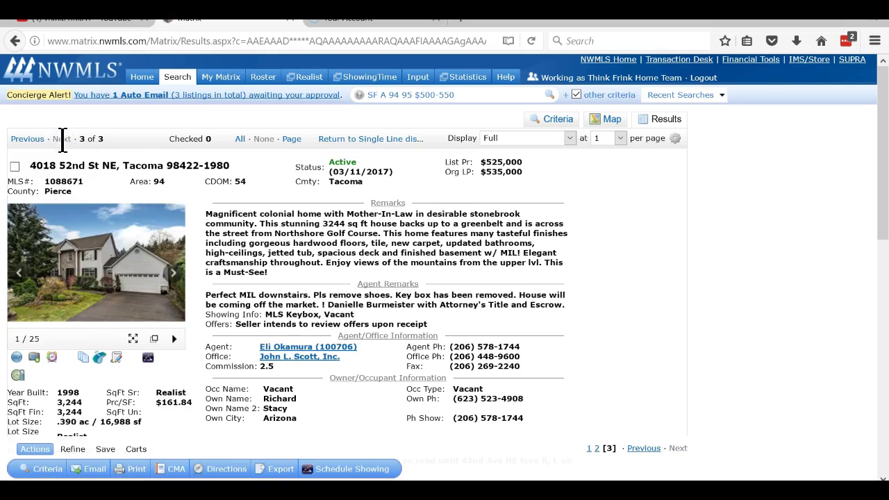